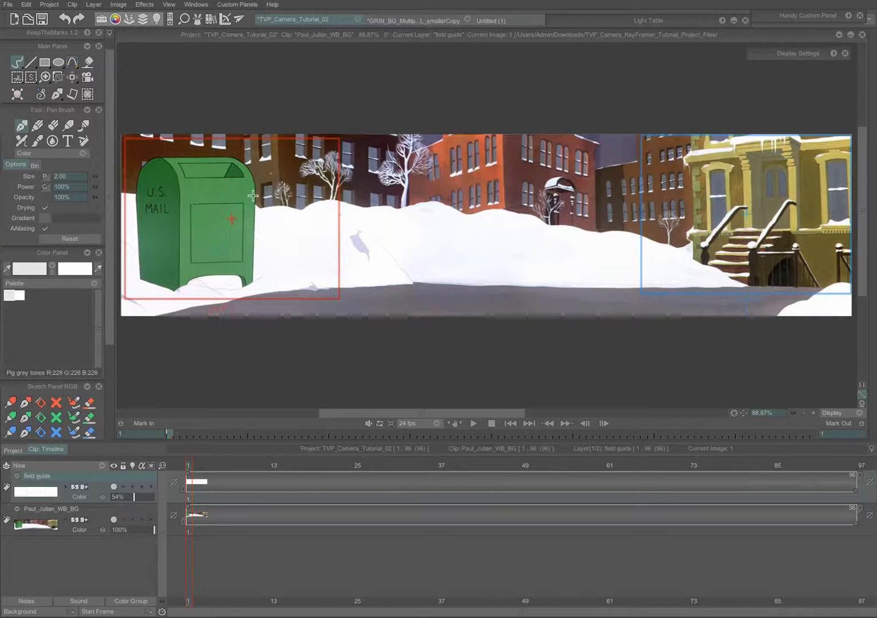
Preview the camera pan, fade the street background to about 45% and return to the first frame
click(479, 425)
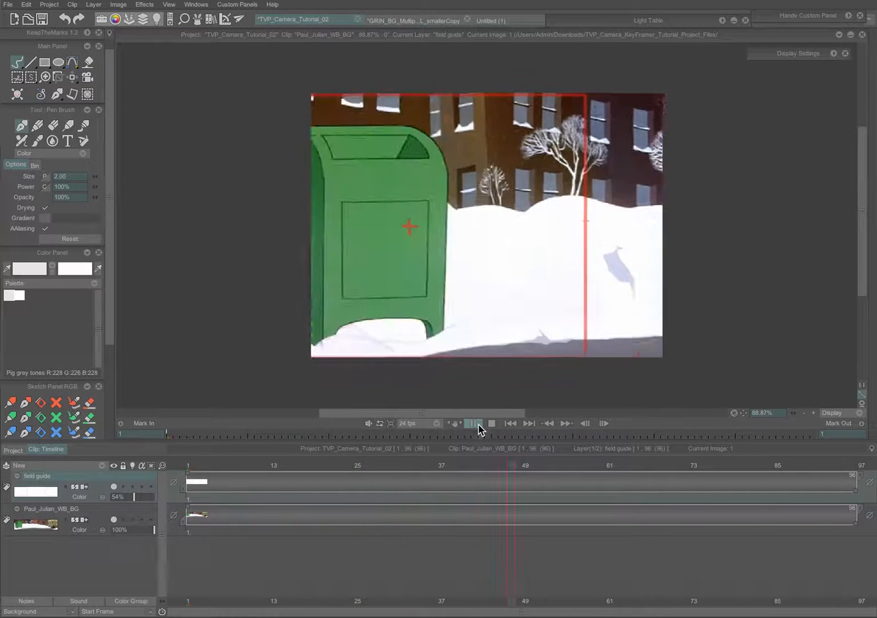
key(space)
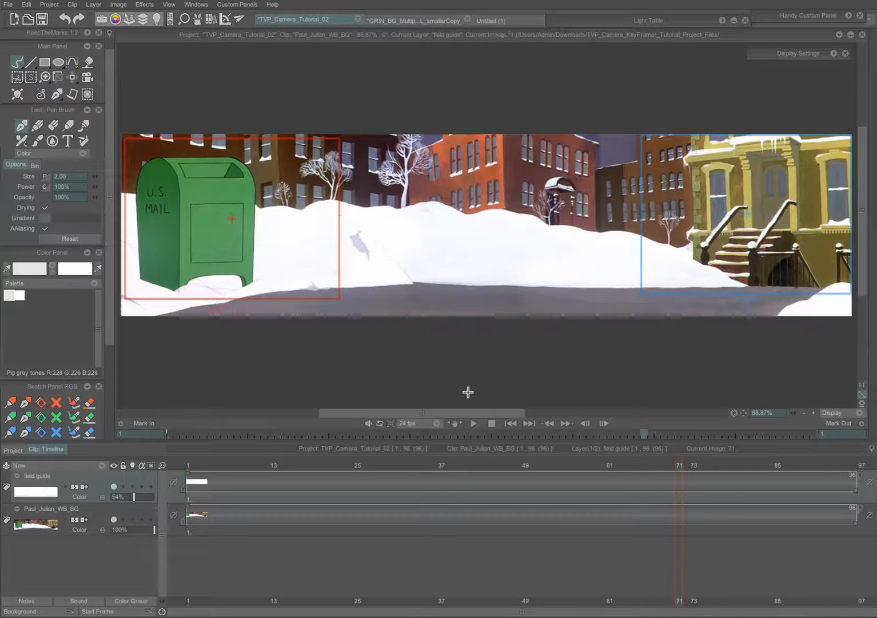
drag(155, 530, 134, 534)
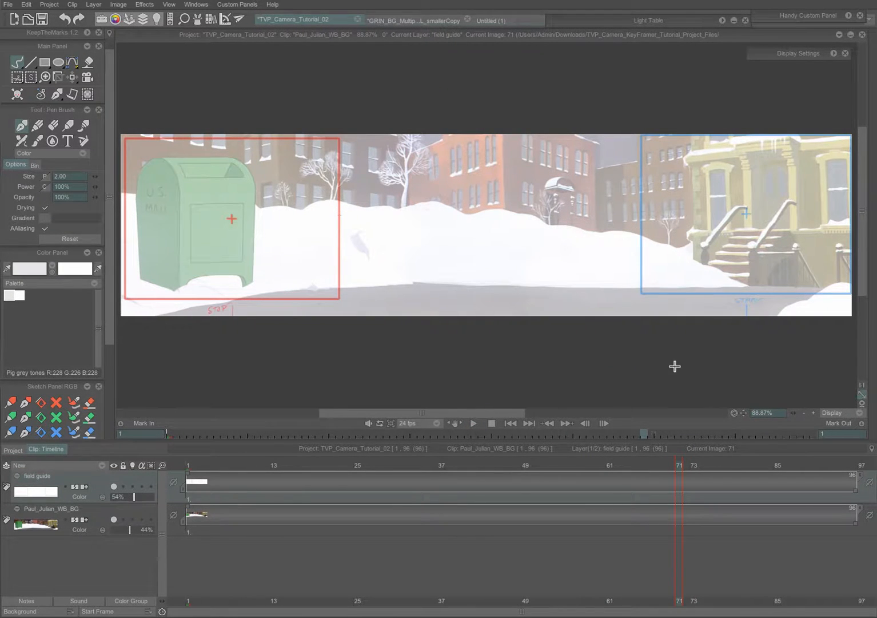
drag(679, 468, 189, 468)
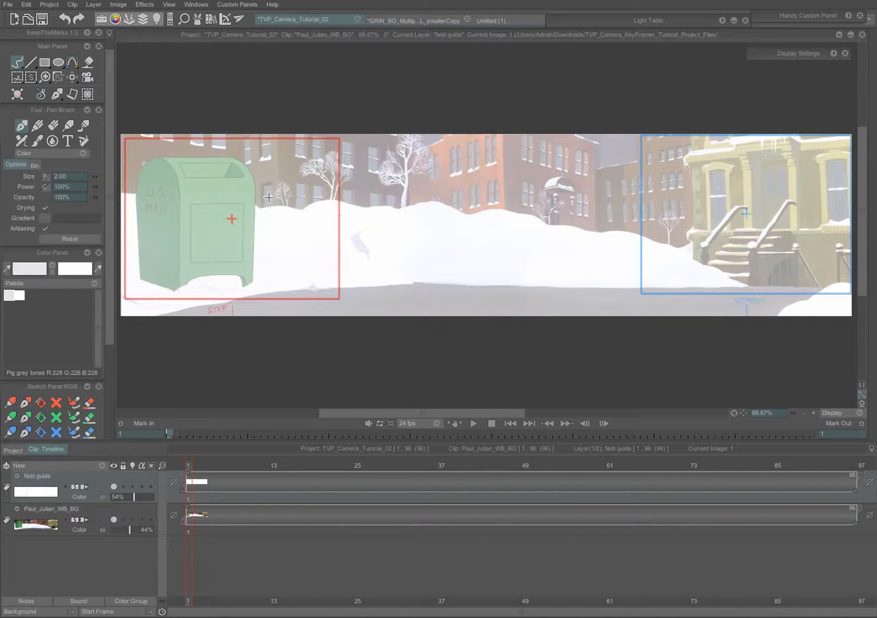
Hide the field guide layer, restore the background to 100% opacity and select the Camera tool
click(113, 487)
click(113, 487)
drag(130, 529, 154, 530)
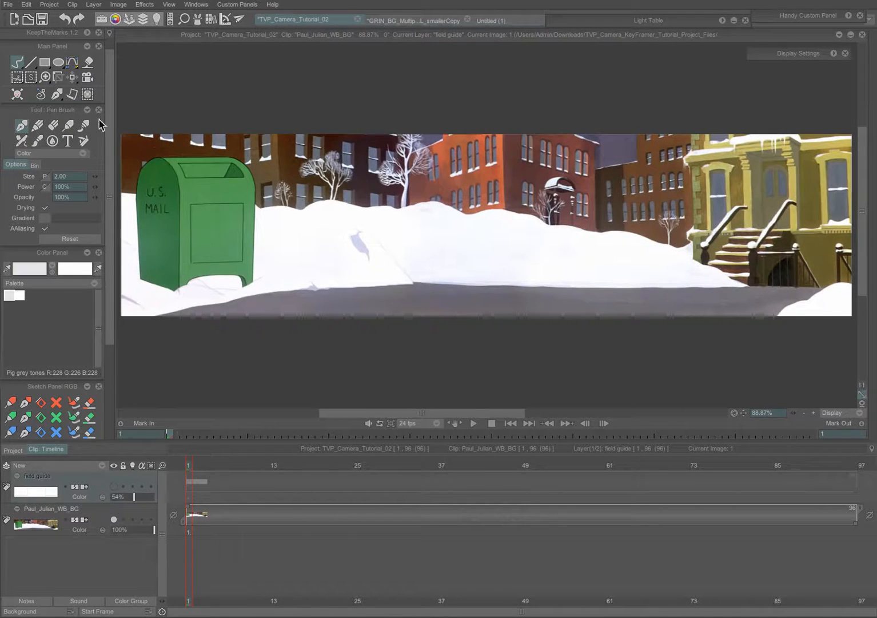
click(88, 77)
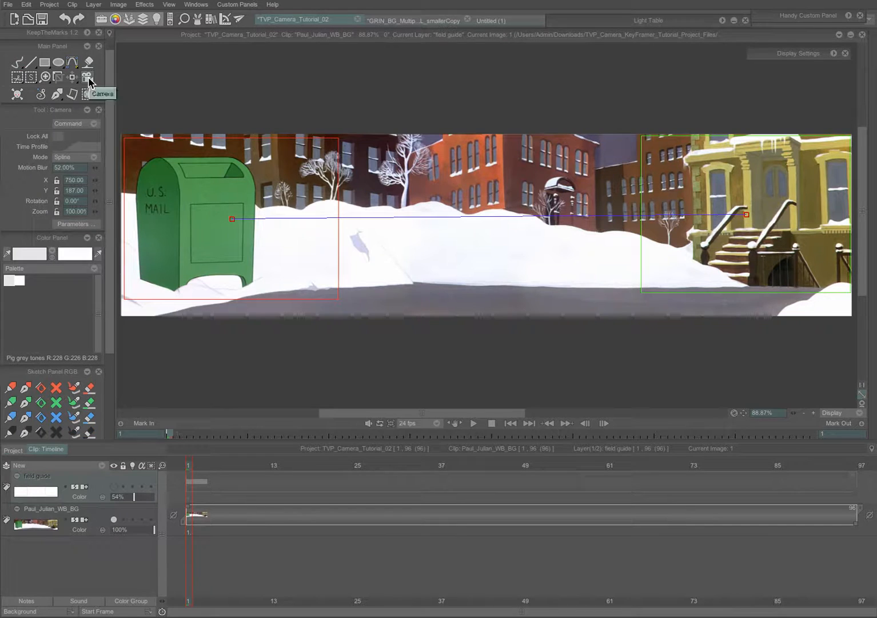
Select the ending and starting camera keyframes and move to frame 15
click(746, 215)
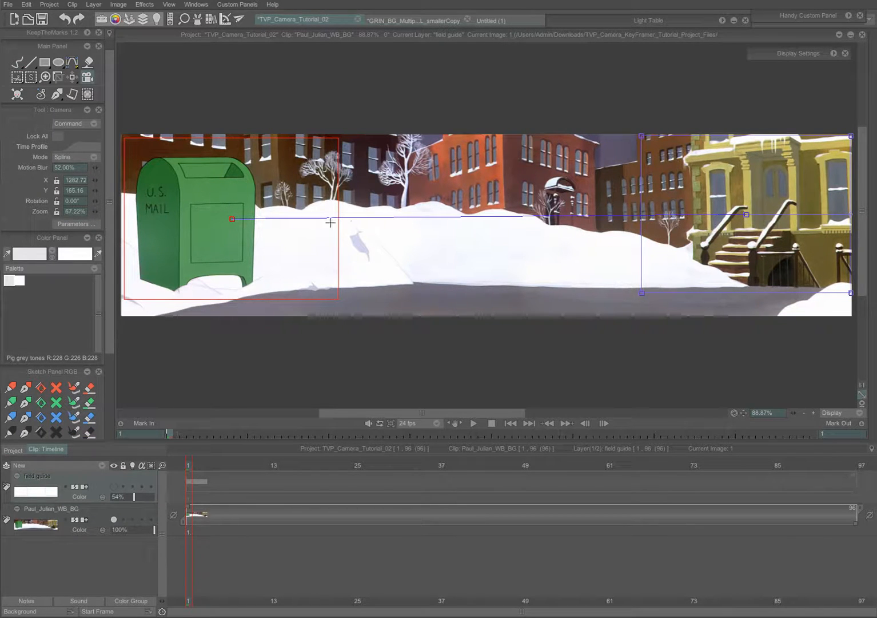
click(232, 219)
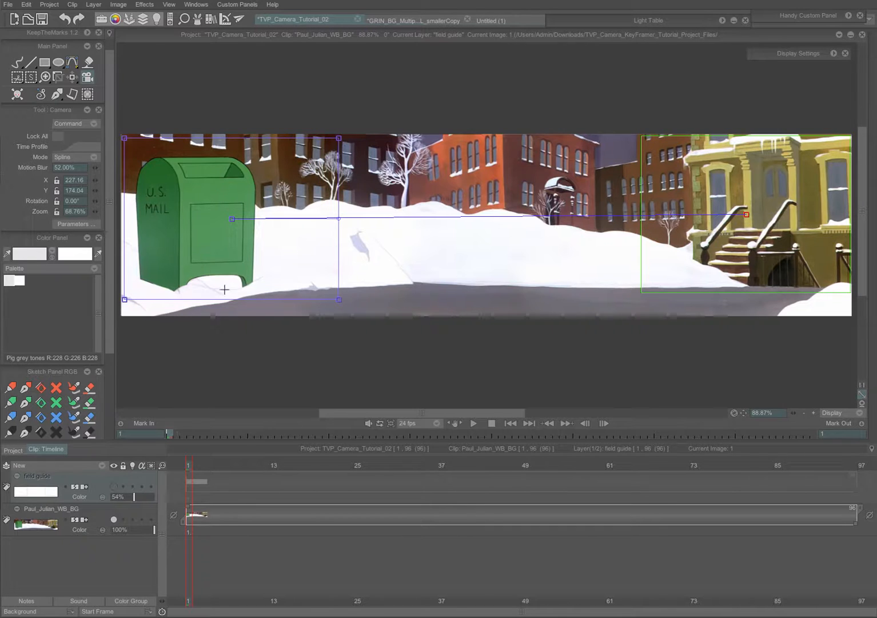
drag(189, 466, 288, 466)
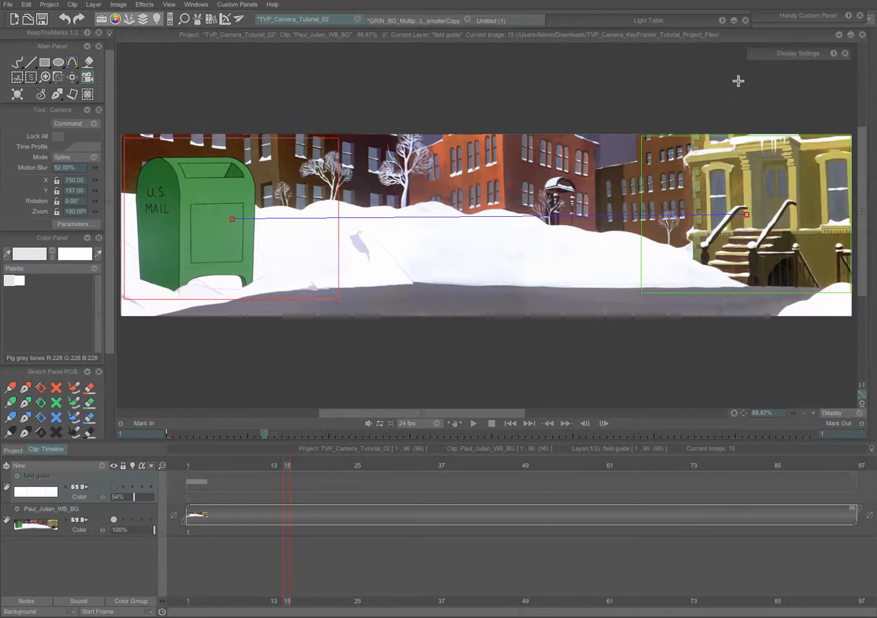
Dim everything outside the camera frame in Display Settings, scrub the move and bring up the camera time profile
click(834, 55)
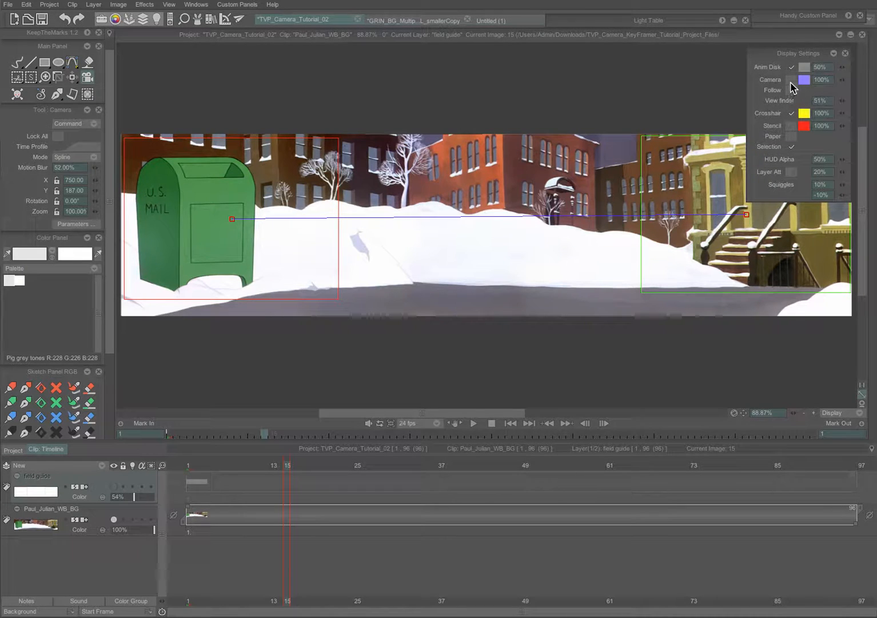
click(792, 80)
click(834, 54)
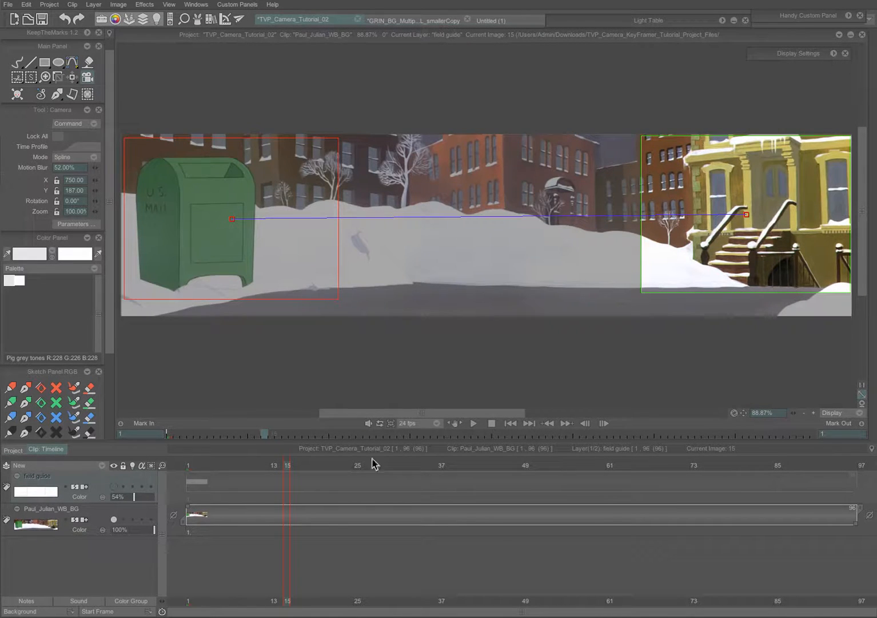
drag(289, 466, 590, 447)
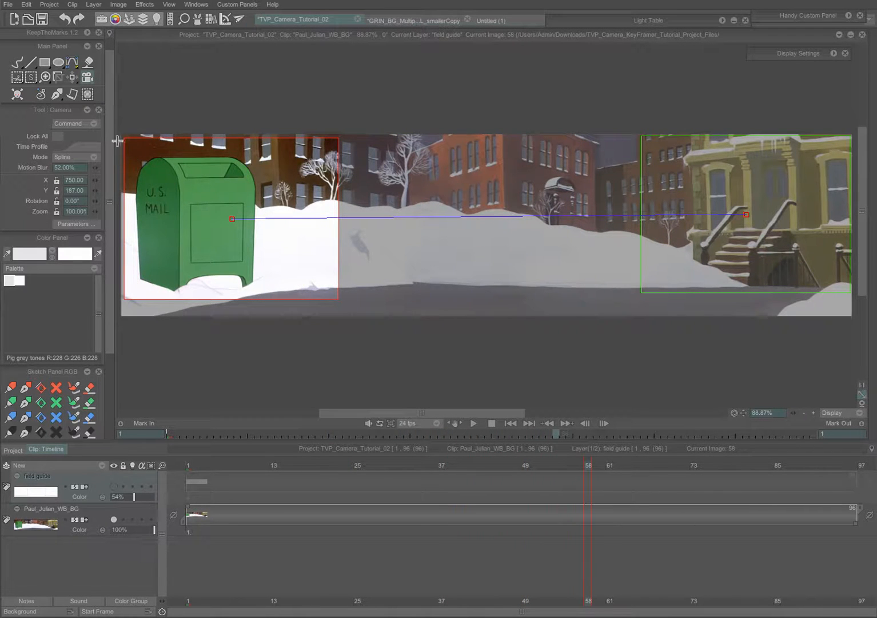
click(81, 146)
Widen the time profile graph, park it at the top, and play the camera move from near its start
drag(240, 185, 578, 187)
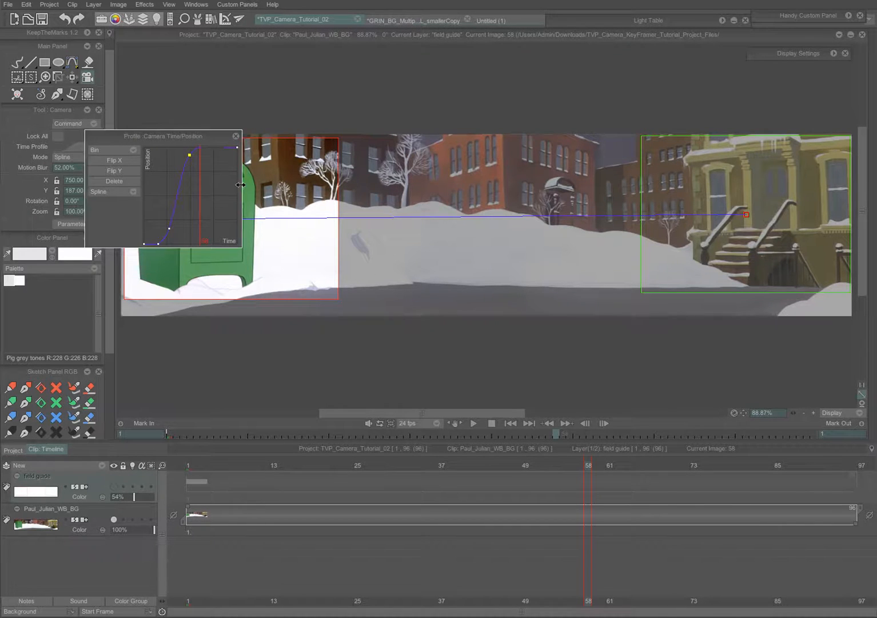
drag(419, 137, 521, 17)
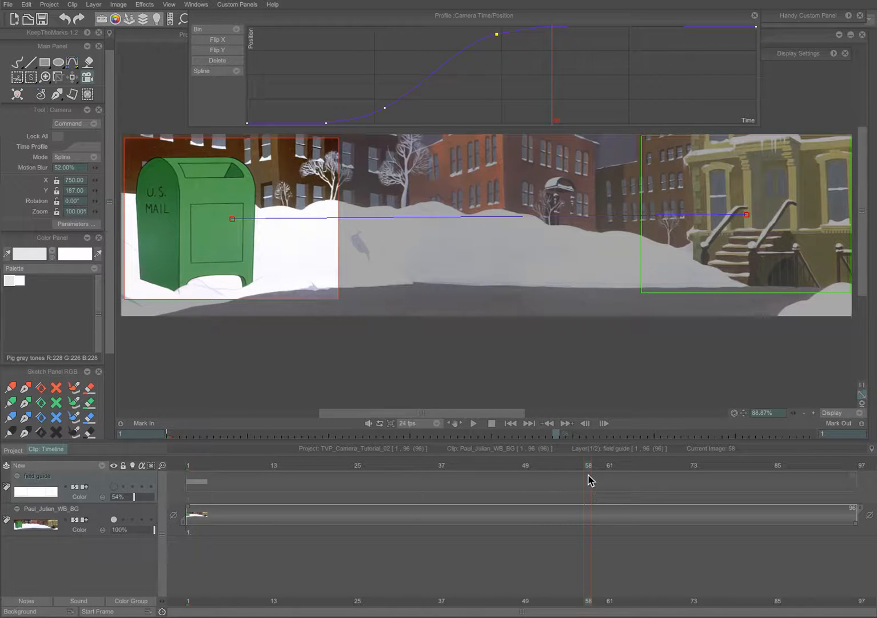
mouse_move(589, 469)
mouse_down()
mouse_move(203, 478)
mouse_move(588, 466)
mouse_move(813, 436)
mouse_up()
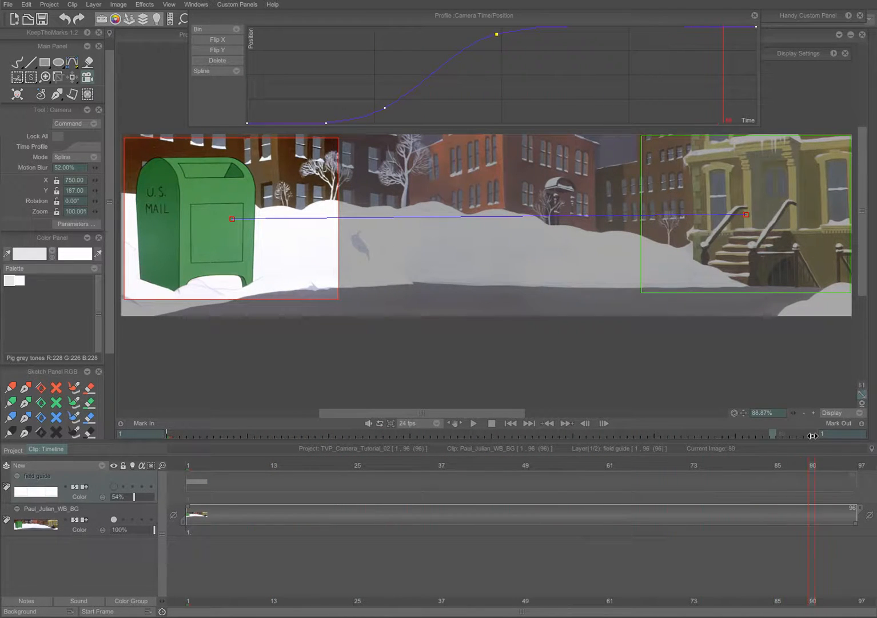
click(488, 424)
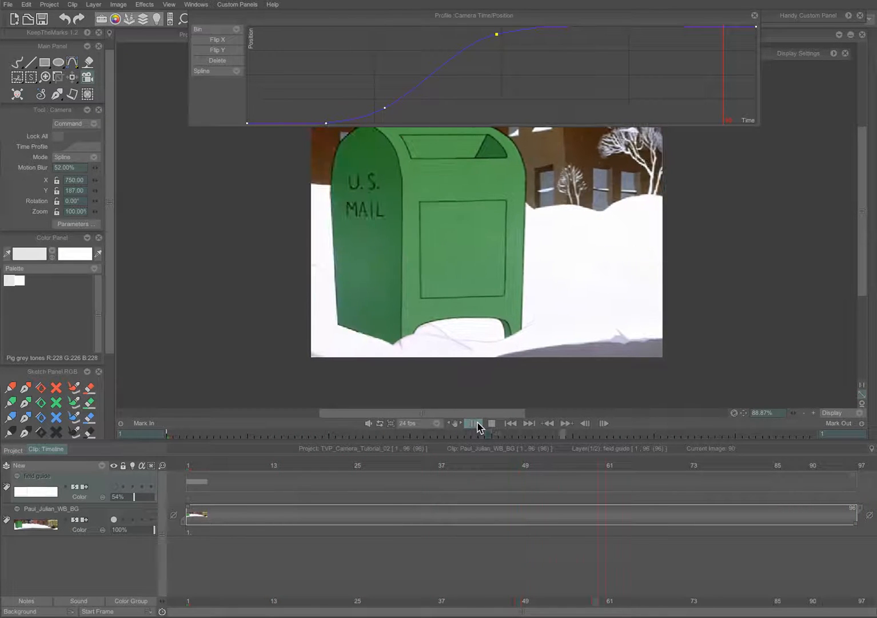
click(476, 423)
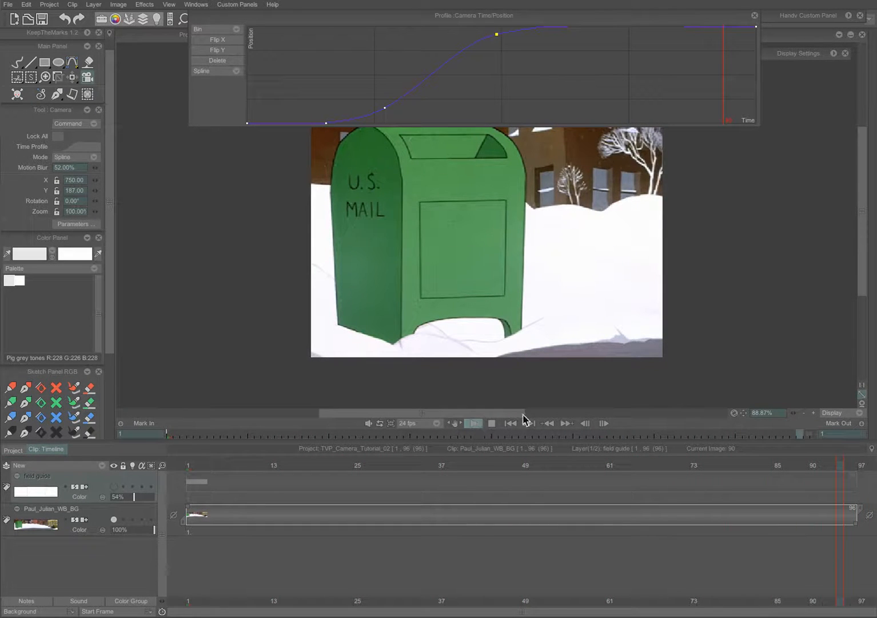
Return to the full street view, move the profile graph below the timeline and replay the move
click(753, 21)
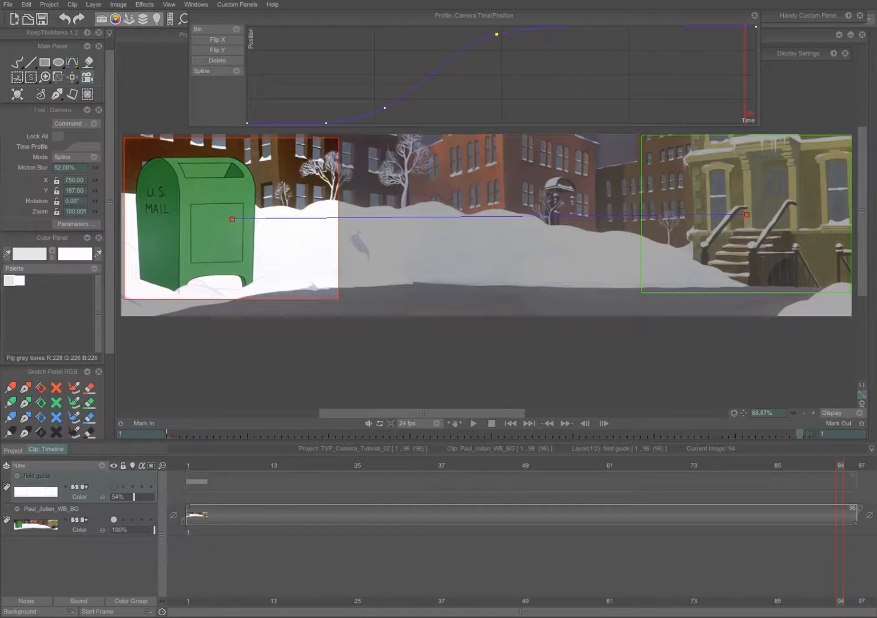
drag(721, 17, 707, 342)
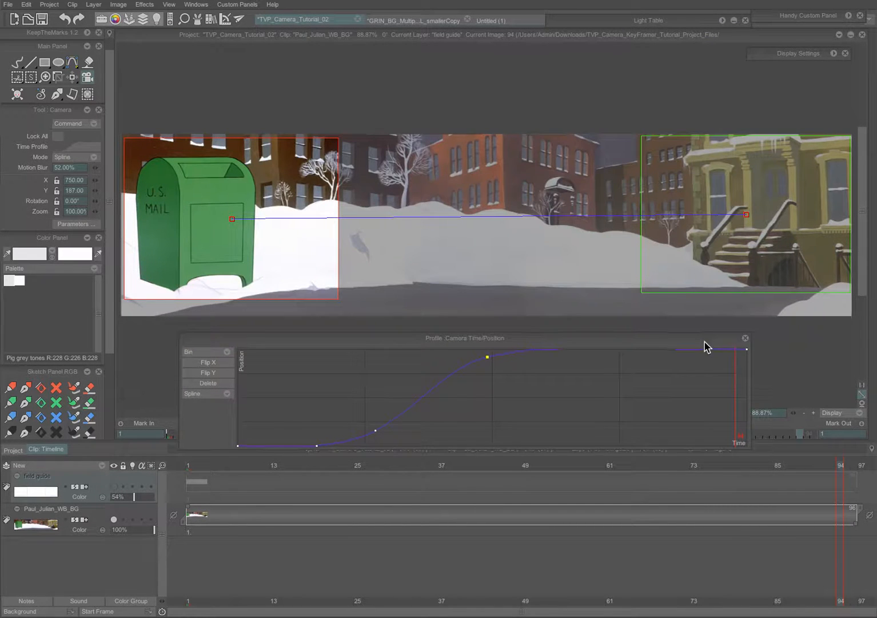
drag(641, 336, 662, 529)
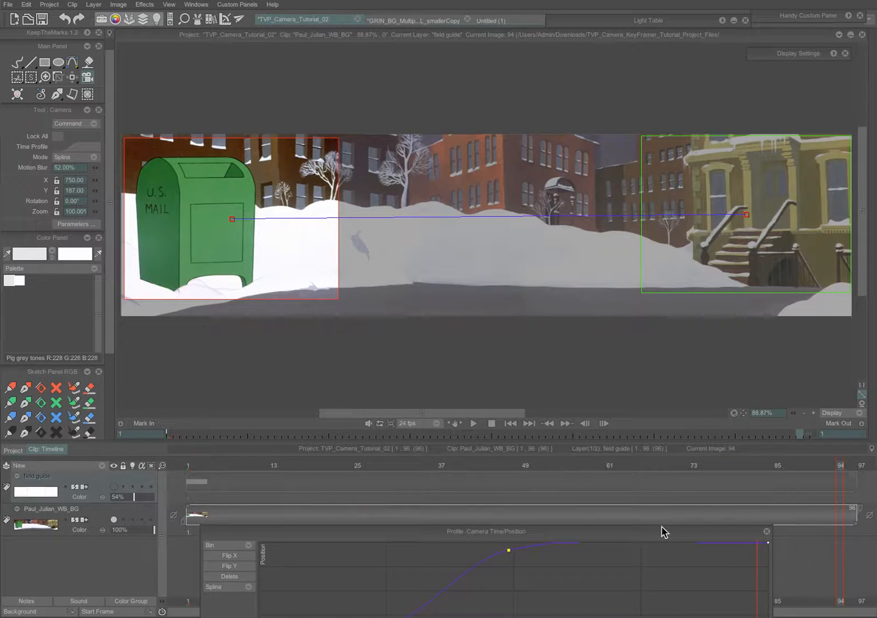
click(473, 423)
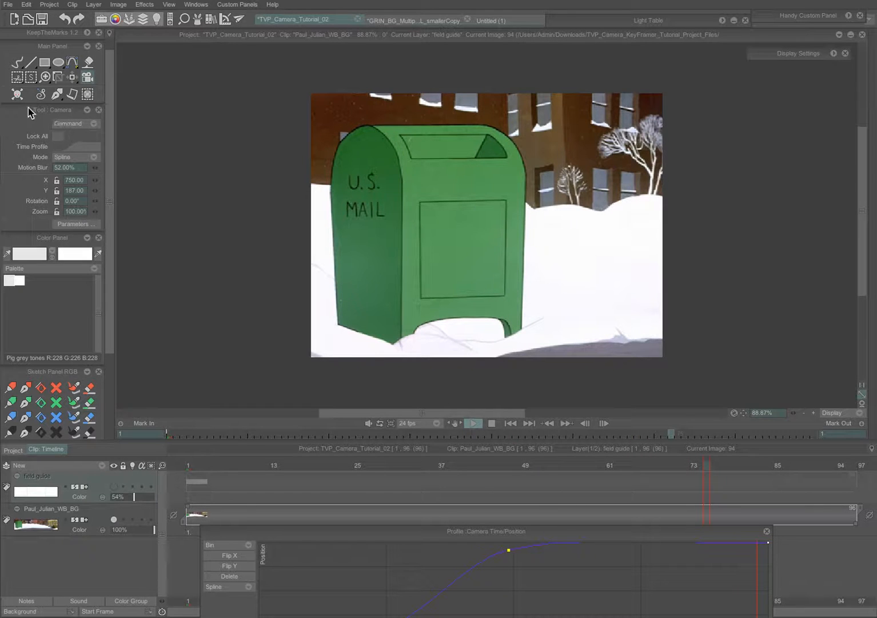
Tear off the Tool: Camera panel beside the canvas and replay the pan to check the 72% motion blur
drag(29, 111, 209, 154)
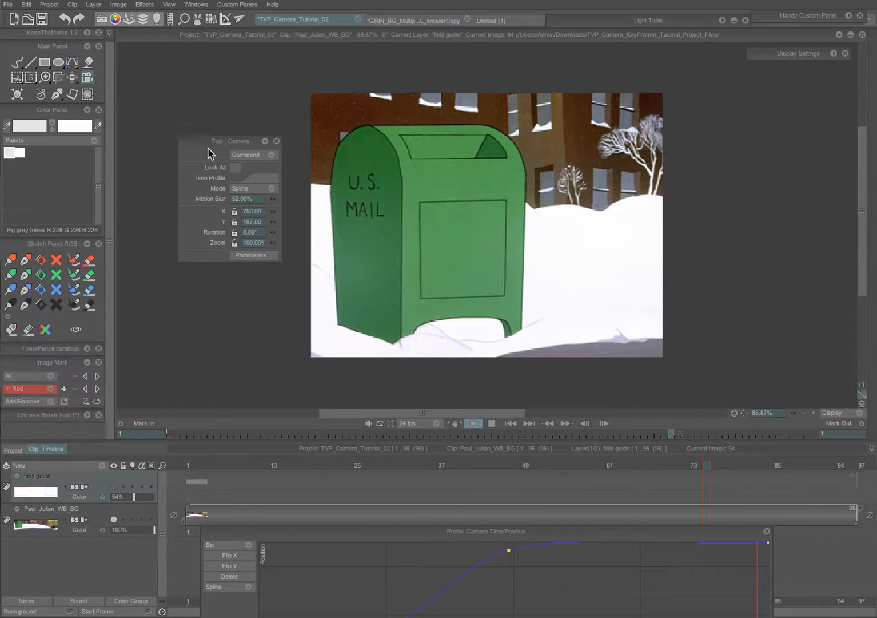
key(Escape)
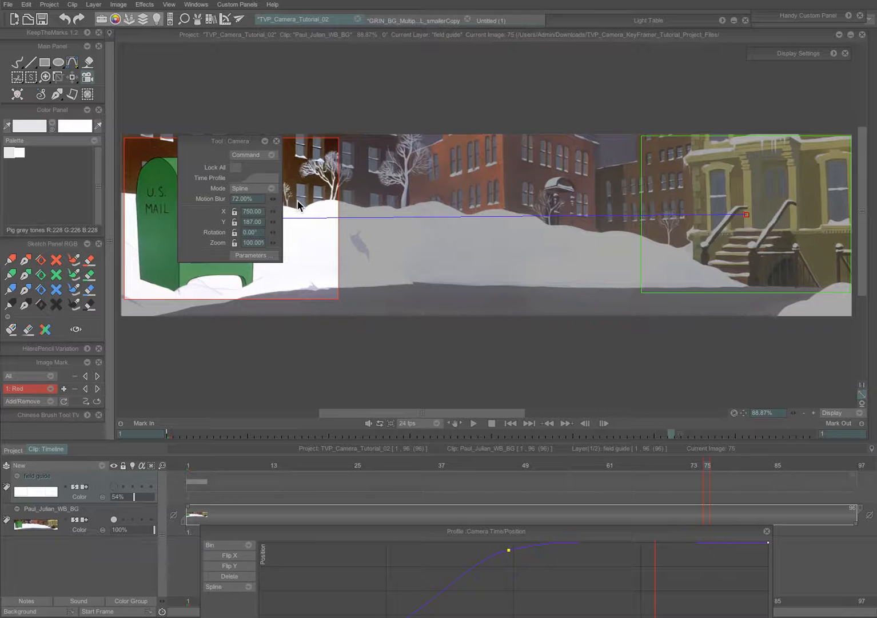
drag(233, 144, 215, 331)
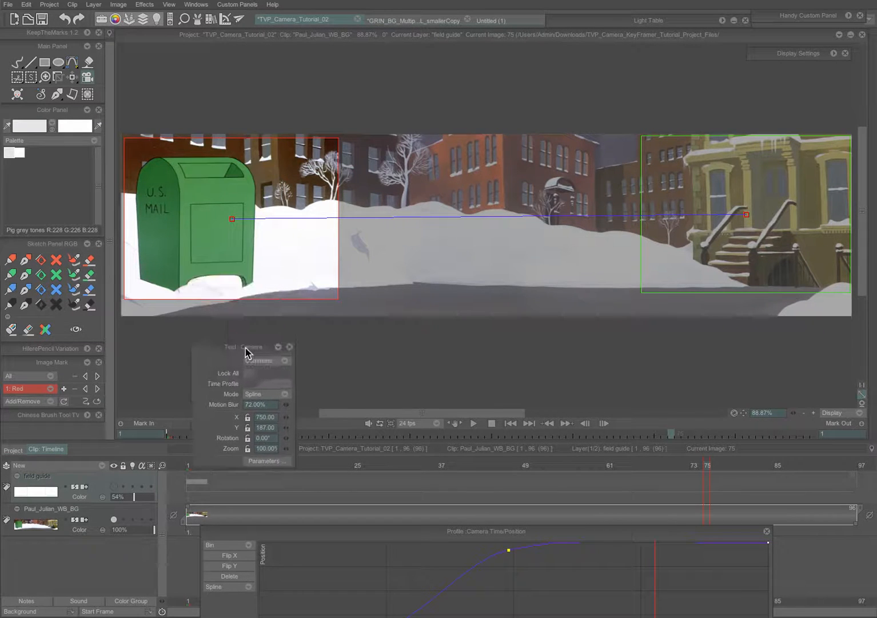
click(474, 423)
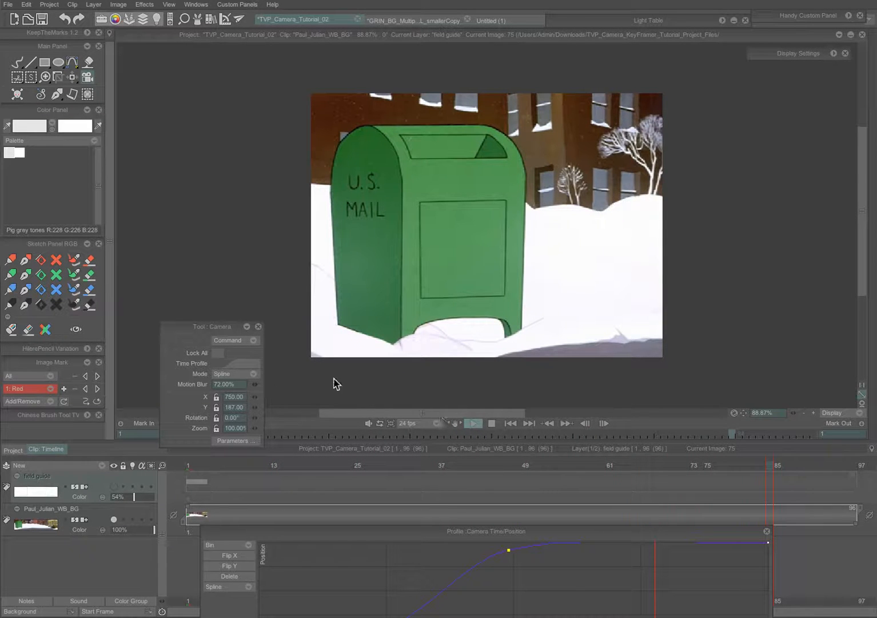
drag(223, 329, 210, 249)
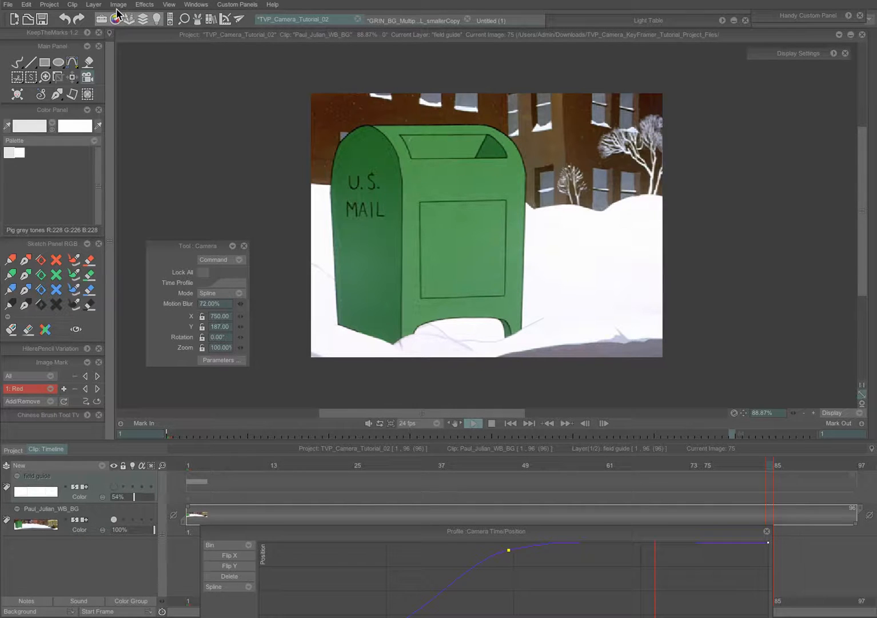
key(Escape)
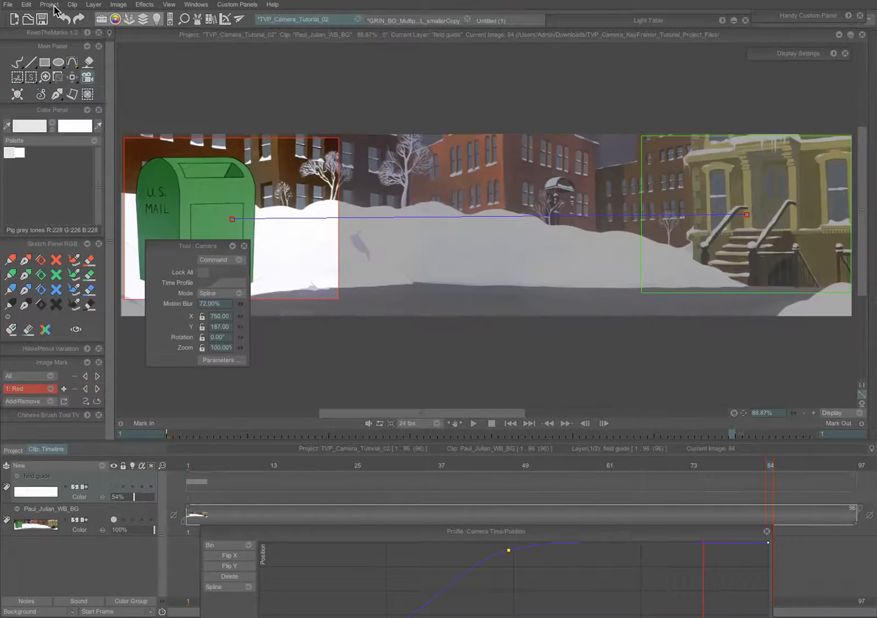
Render the camera move to a new project and scrub to a motion-blurred frame, then back to frame 1
click(49, 5)
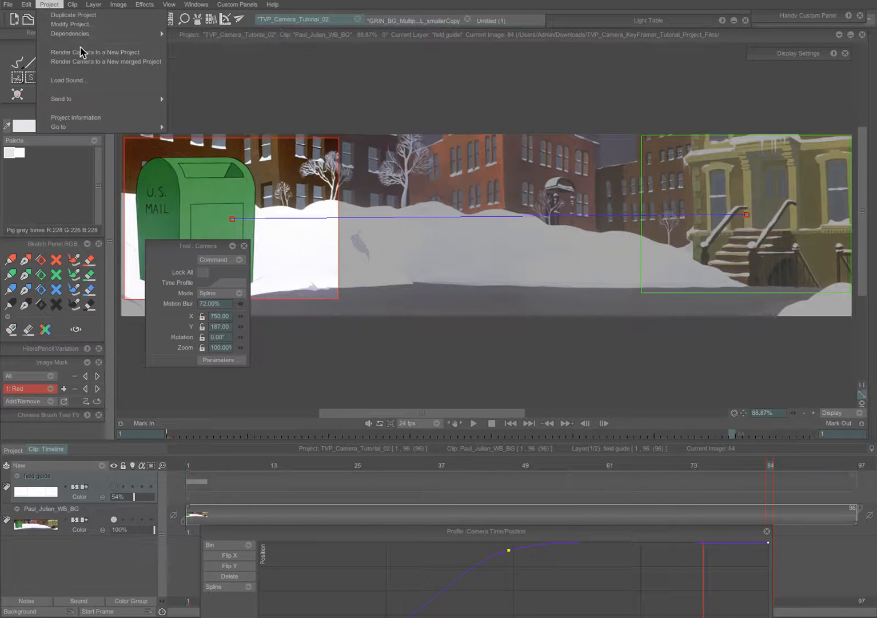
click(119, 54)
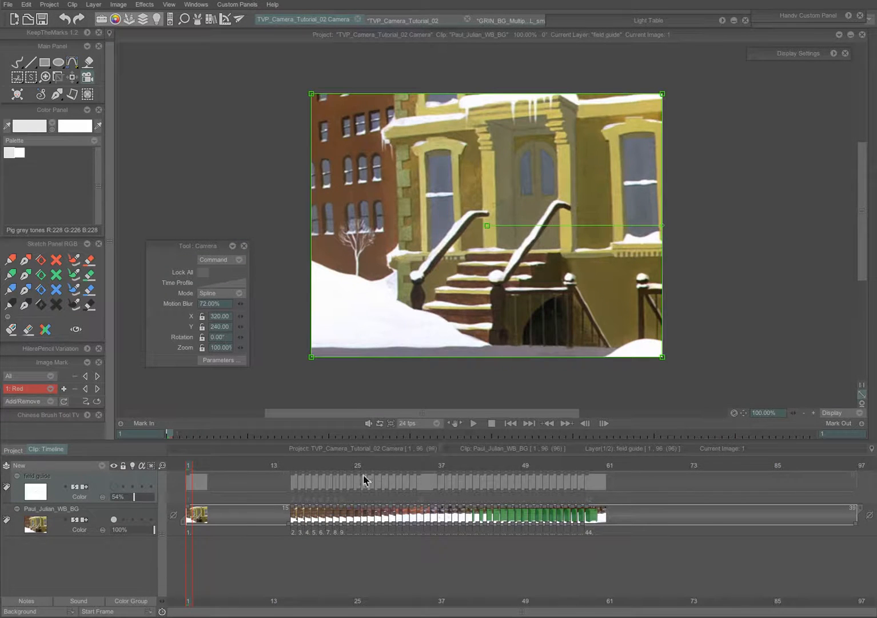
drag(194, 466, 413, 465)
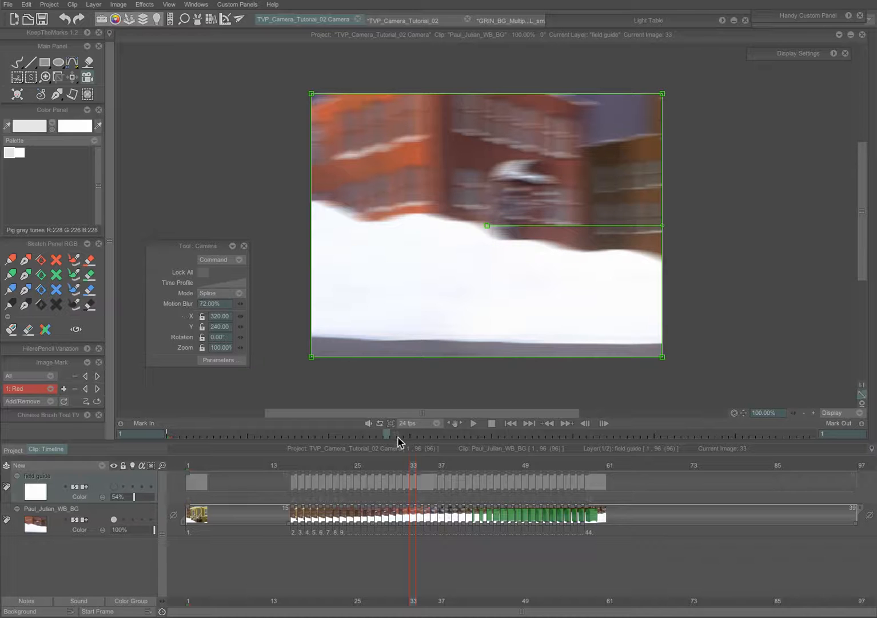
drag(415, 464, 188, 466)
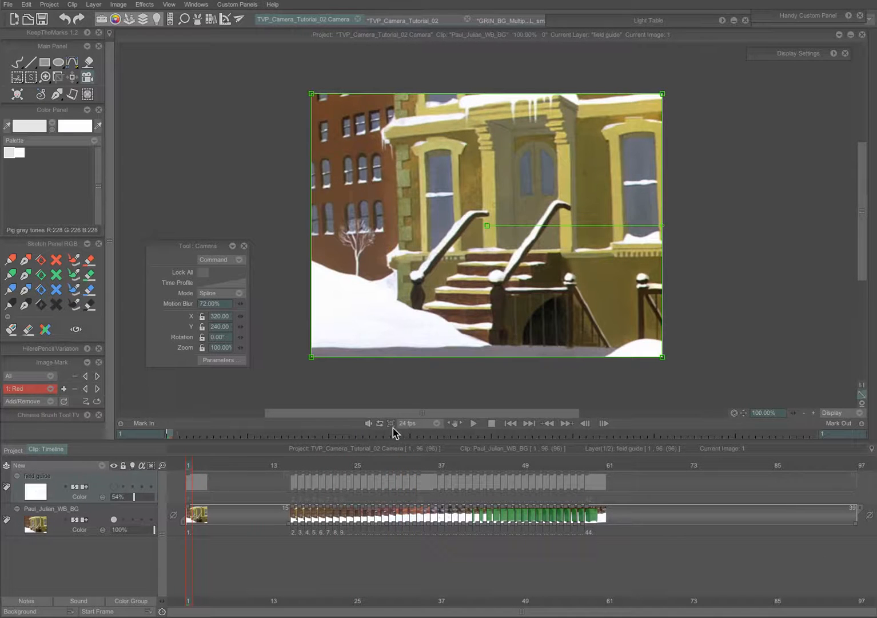
Play the rendered pan, then close the Camera project to return to the street project
click(477, 426)
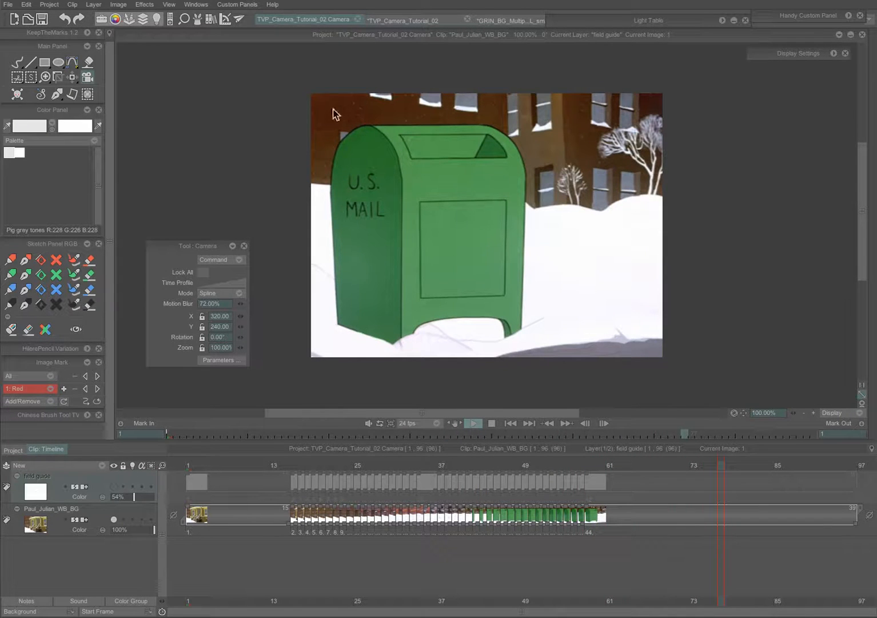
click(356, 24)
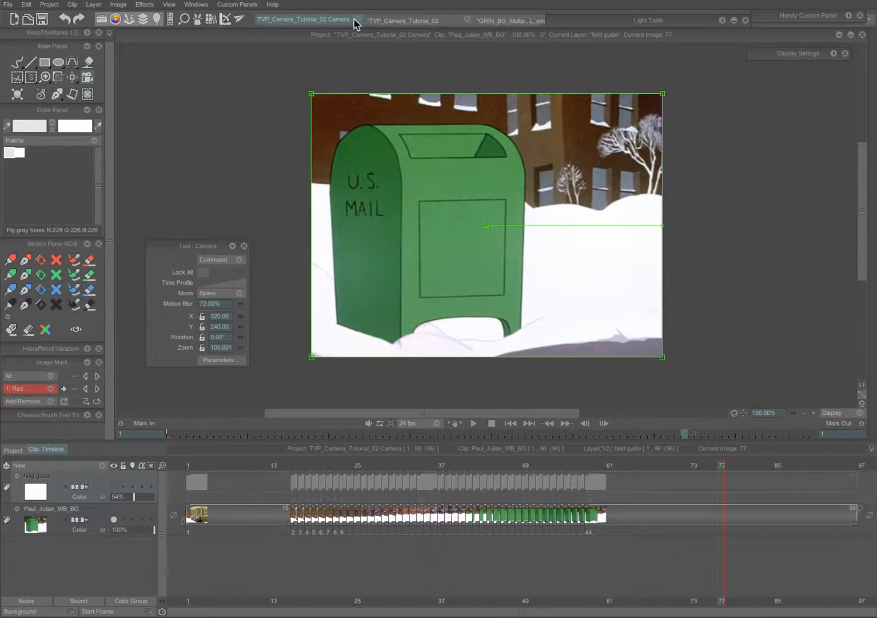
click(356, 23)
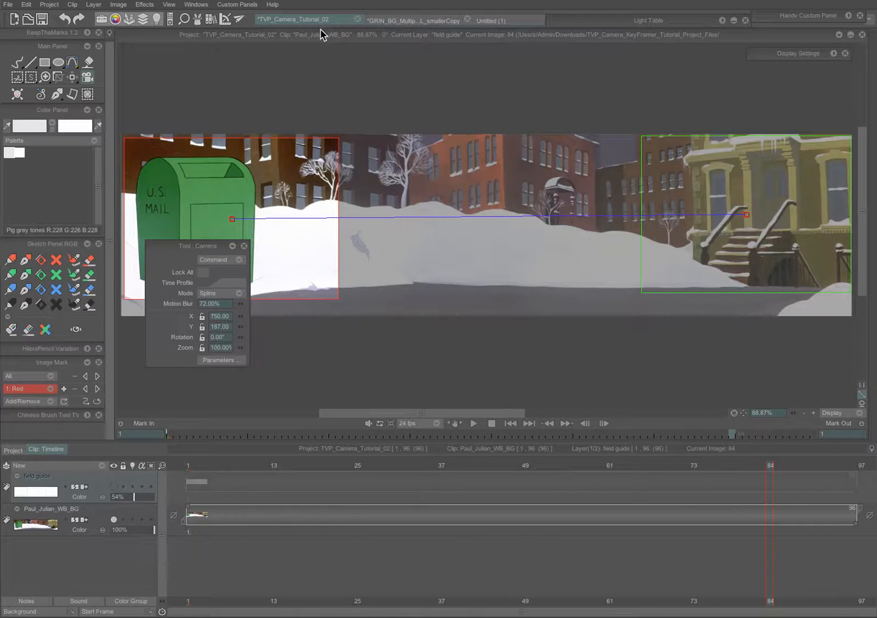
Move the camera settings below the scene with motion blur at 50% and bring up the Project menu
drag(219, 245, 421, 213)
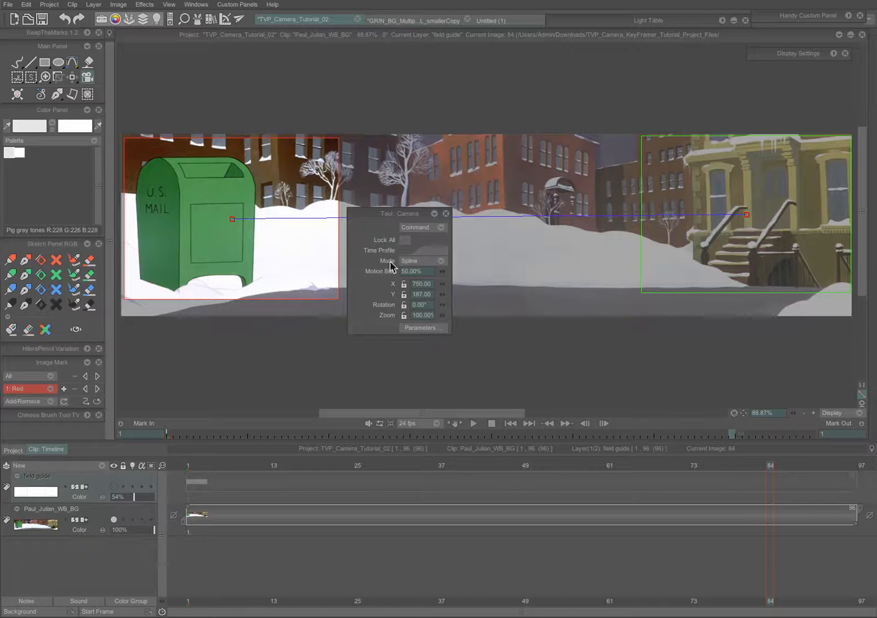
drag(401, 215, 242, 340)
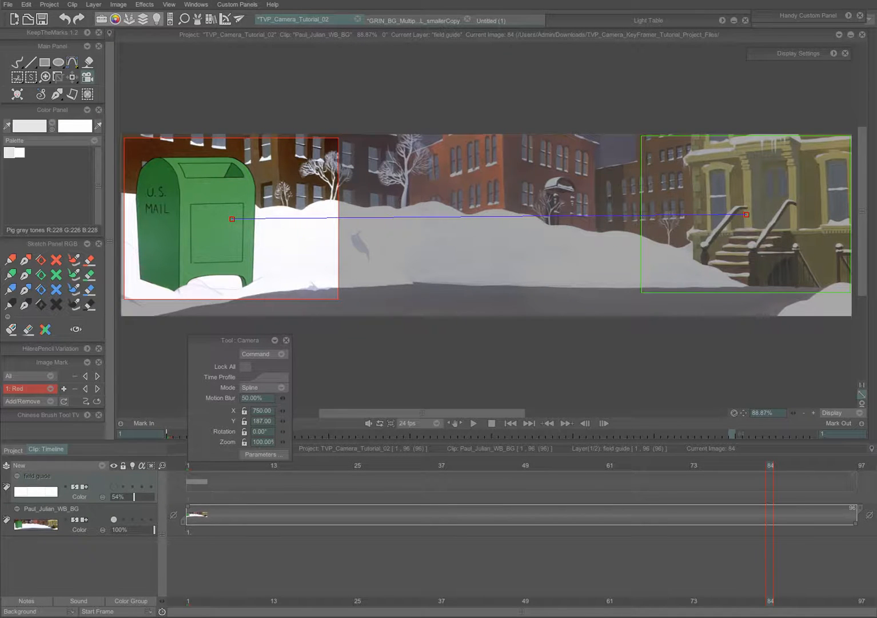
click(49, 4)
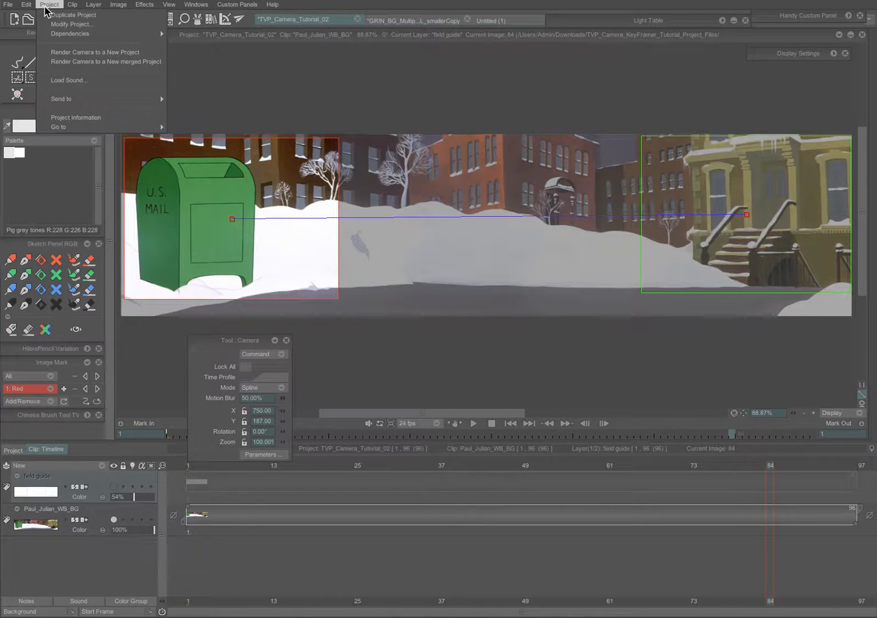
Render the camera to a new project at 50% blur, review it to frame 38, and return to TVP_Camera_Tutorial_02
click(73, 55)
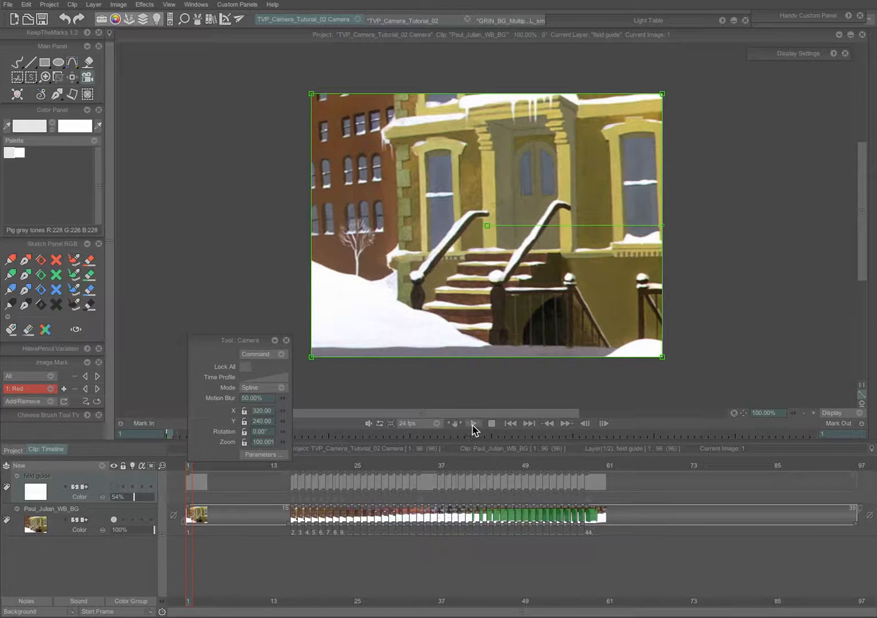
click(473, 423)
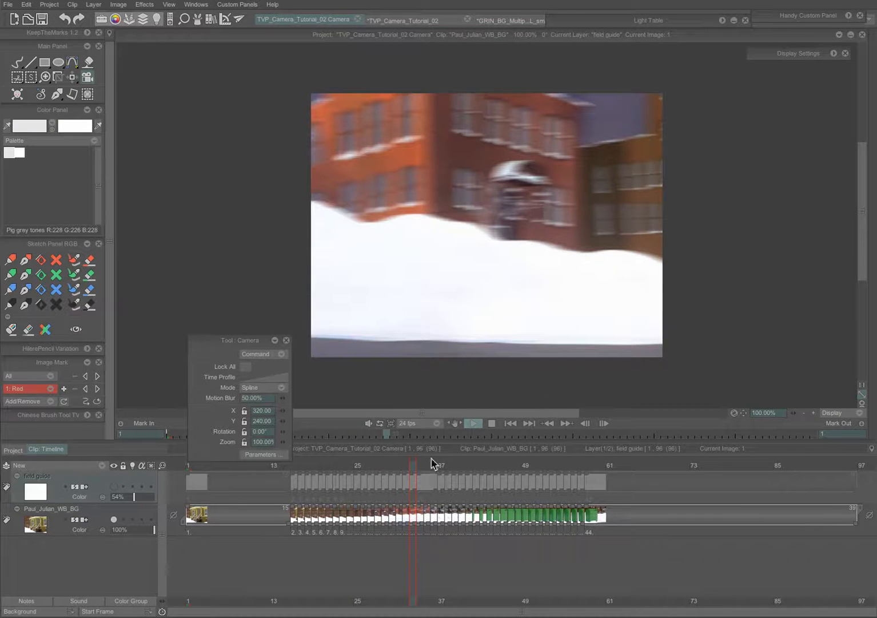
click(414, 469)
drag(414, 468, 563, 466)
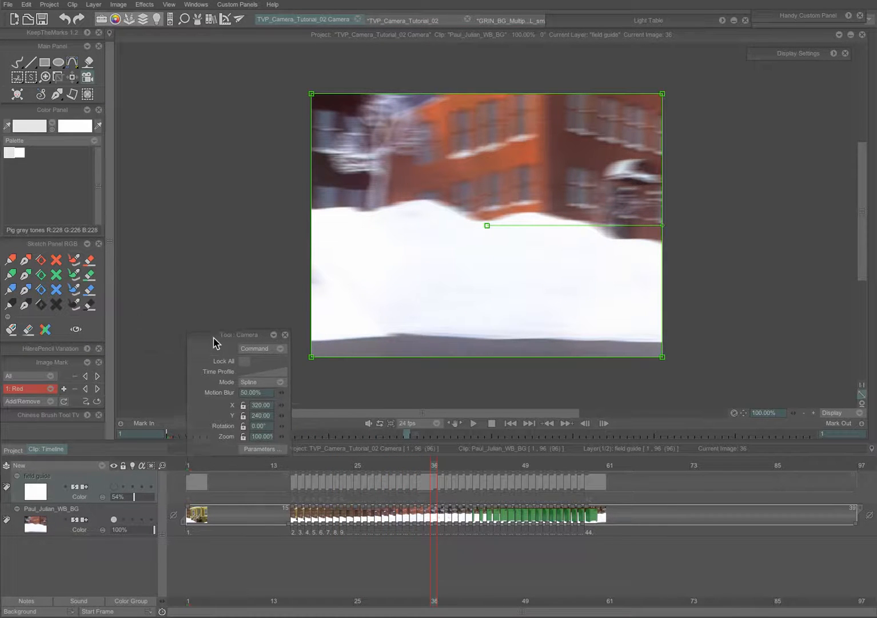
drag(231, 371, 183, 260)
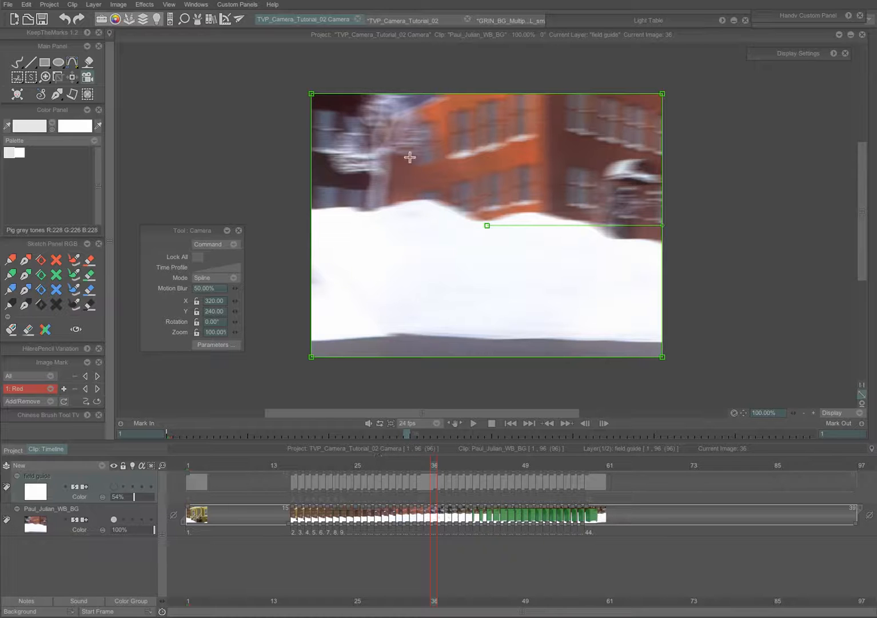
click(404, 20)
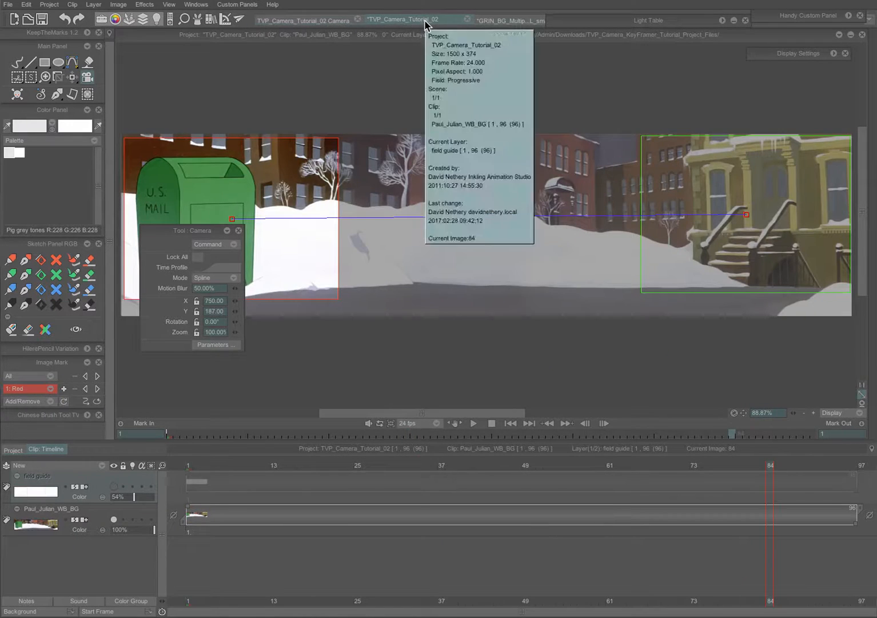
Stretch the camera time profile graph across the timeline and add a mid-street camera key at frame 35
drag(201, 233, 184, 342)
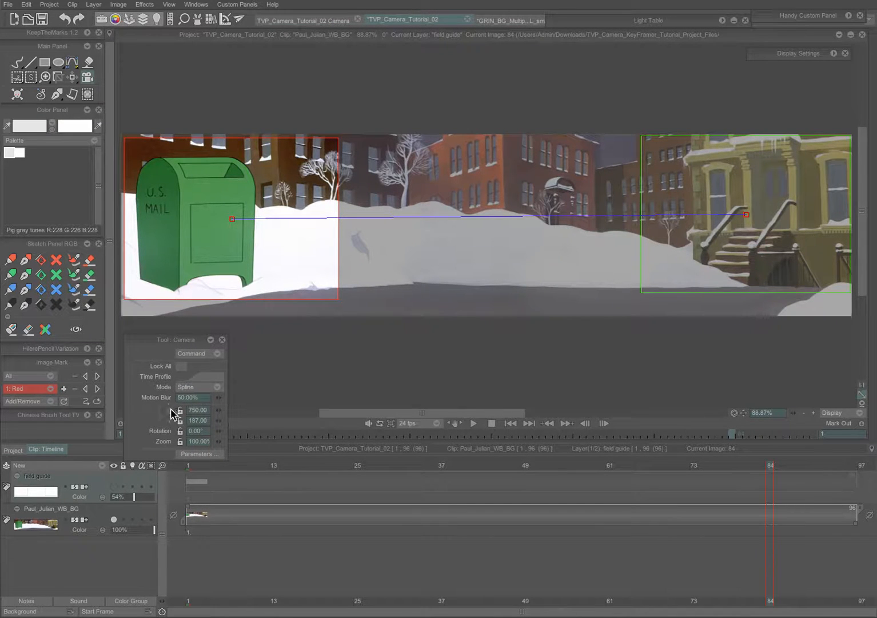
click(187, 378)
drag(269, 368, 322, 483)
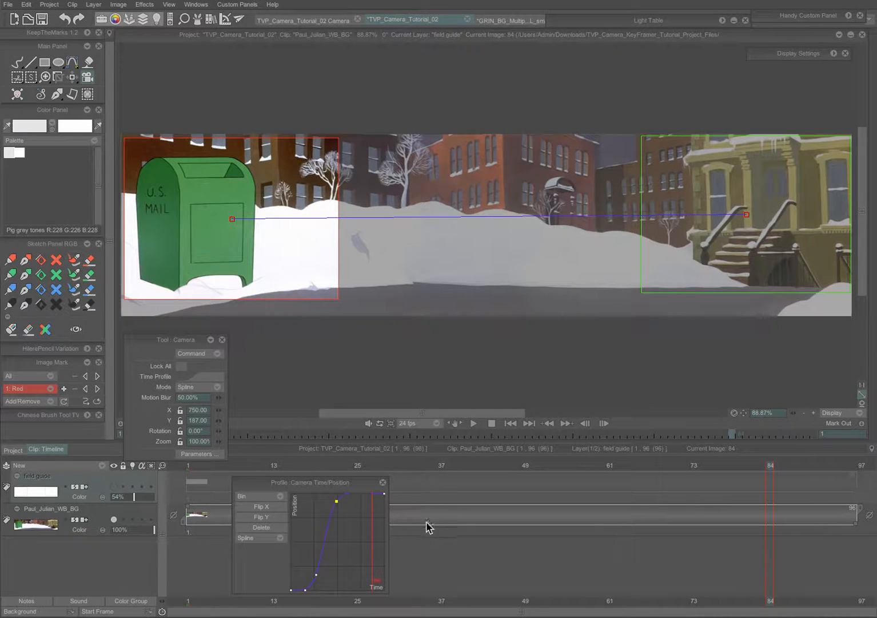
drag(388, 529, 847, 529)
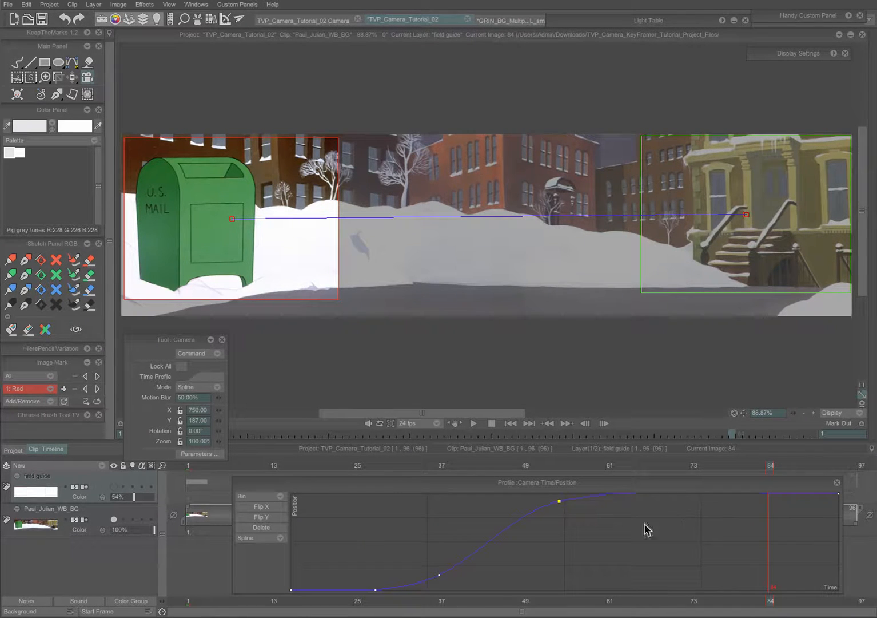
mouse_move(767, 466)
mouse_down()
mouse_move(431, 466)
mouse_move(427, 458)
mouse_up()
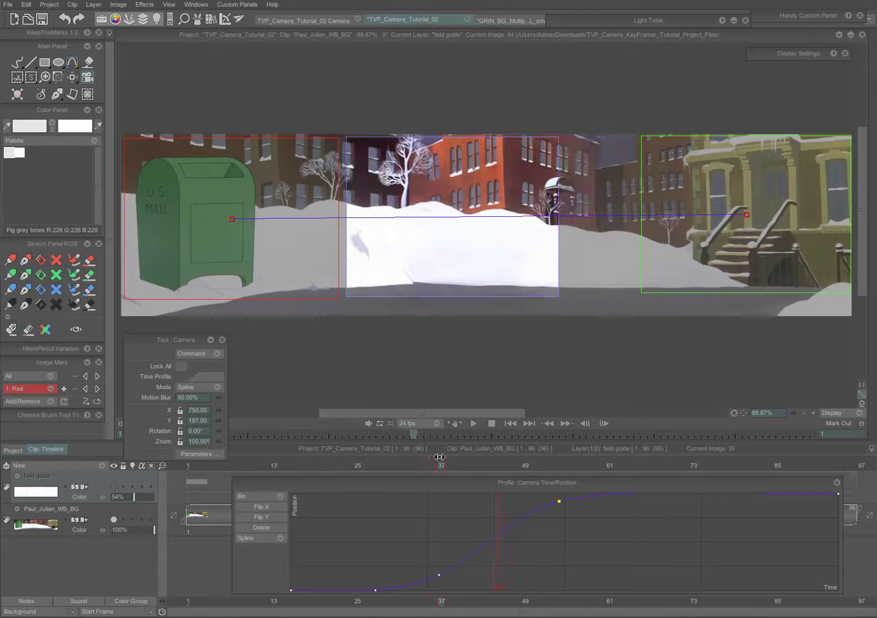
click(498, 216)
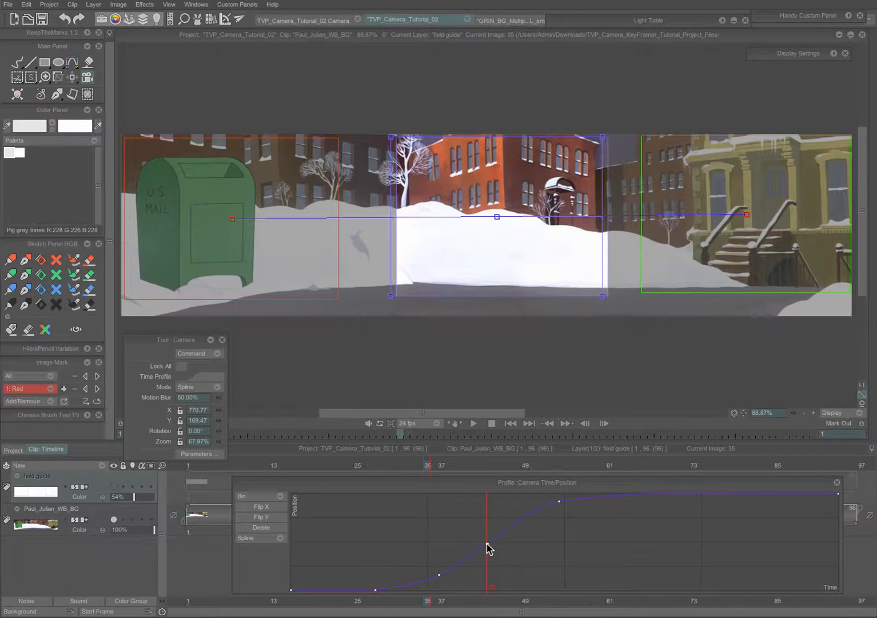
Add and drag profile curve points around frame 35 so the move flattens into a hold, then resumes
click(489, 546)
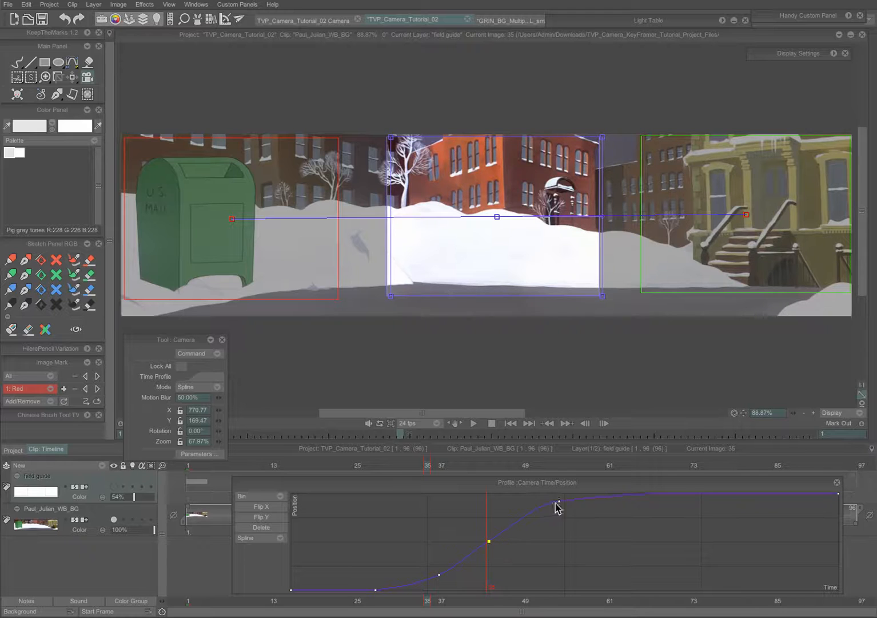
drag(557, 505, 541, 542)
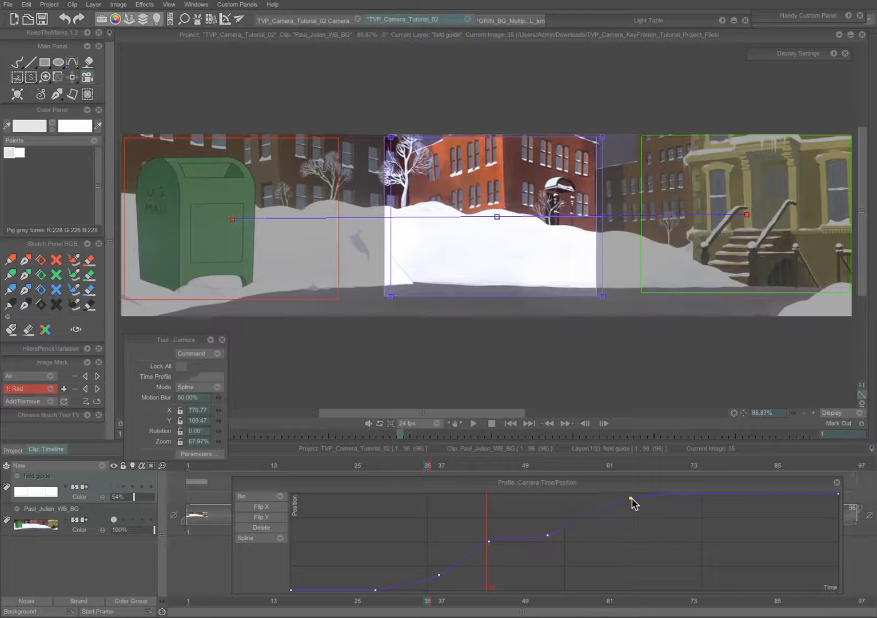
click(644, 499)
drag(549, 536, 597, 535)
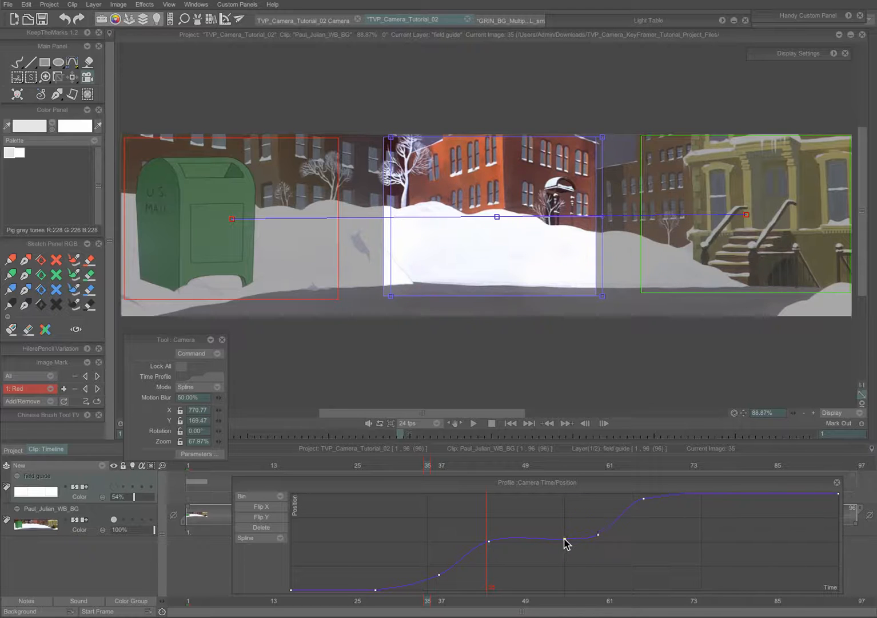
click(491, 545)
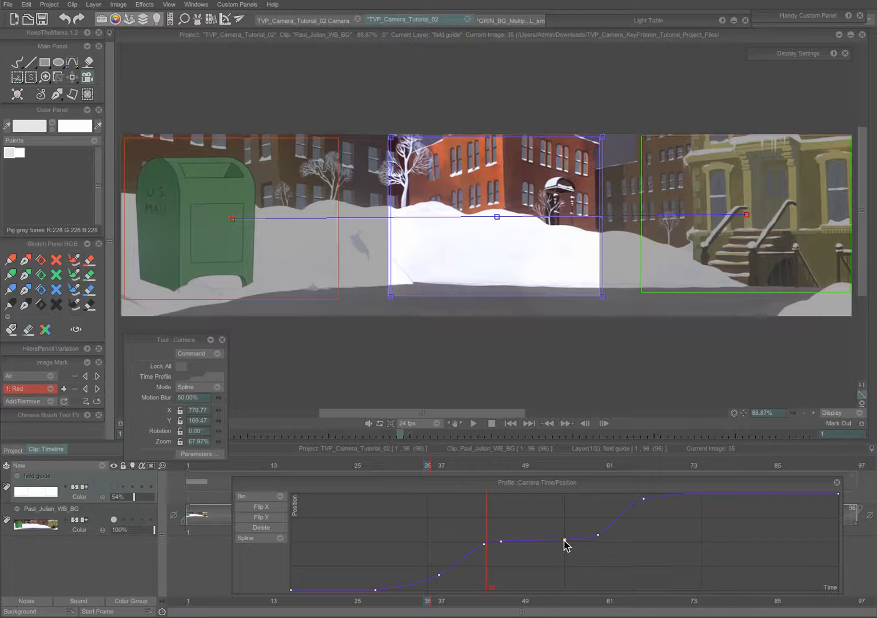
click(602, 534)
click(485, 548)
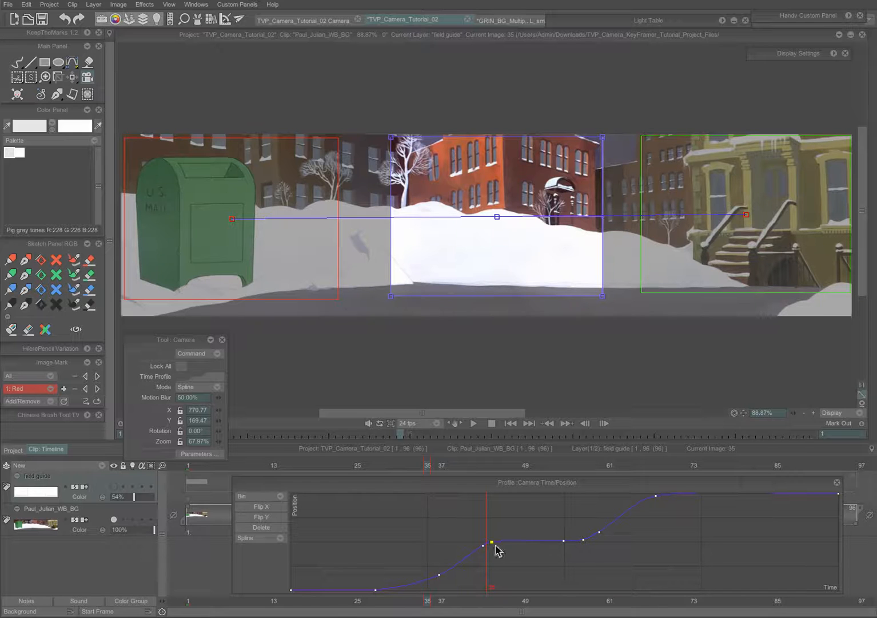
click(473, 423)
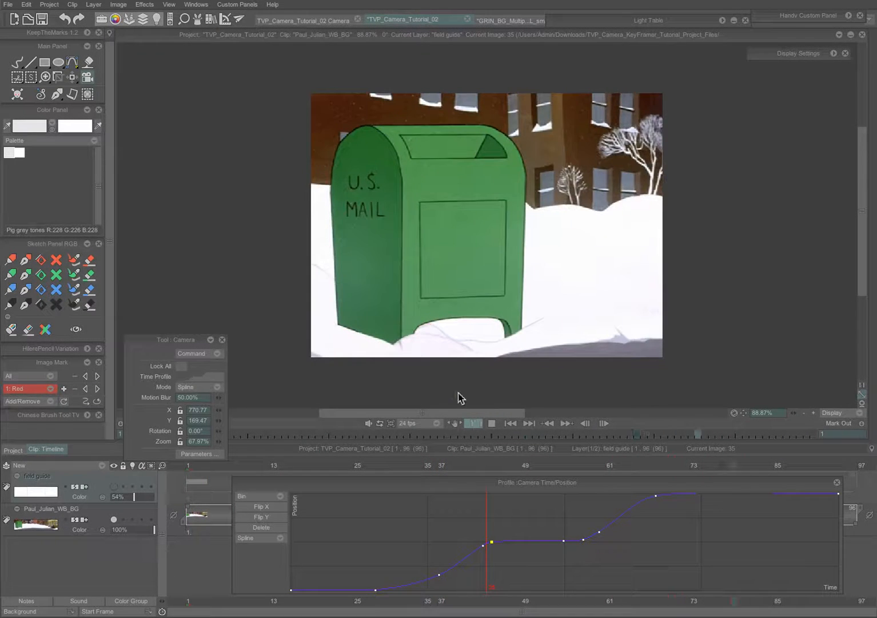
key(space)
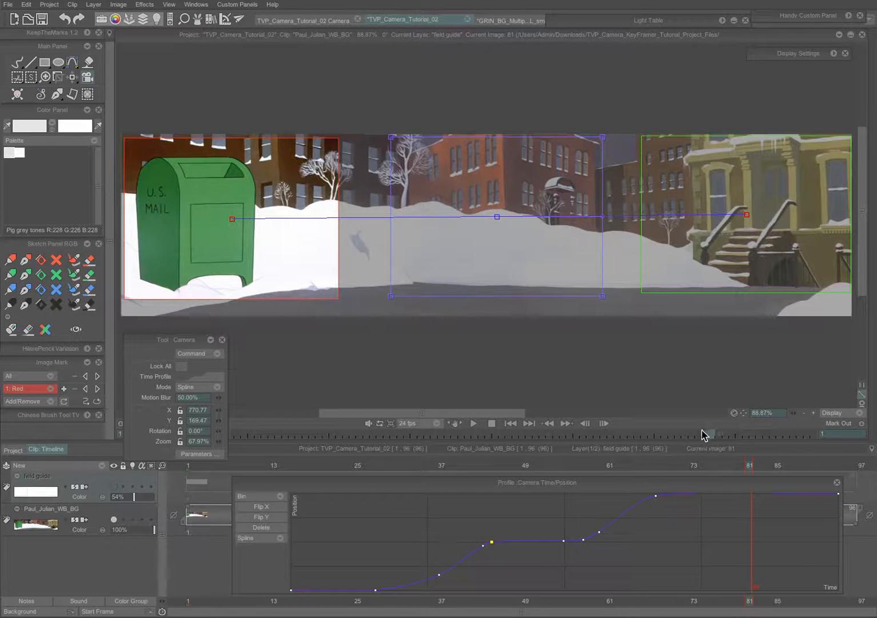
drag(707, 436, 328, 437)
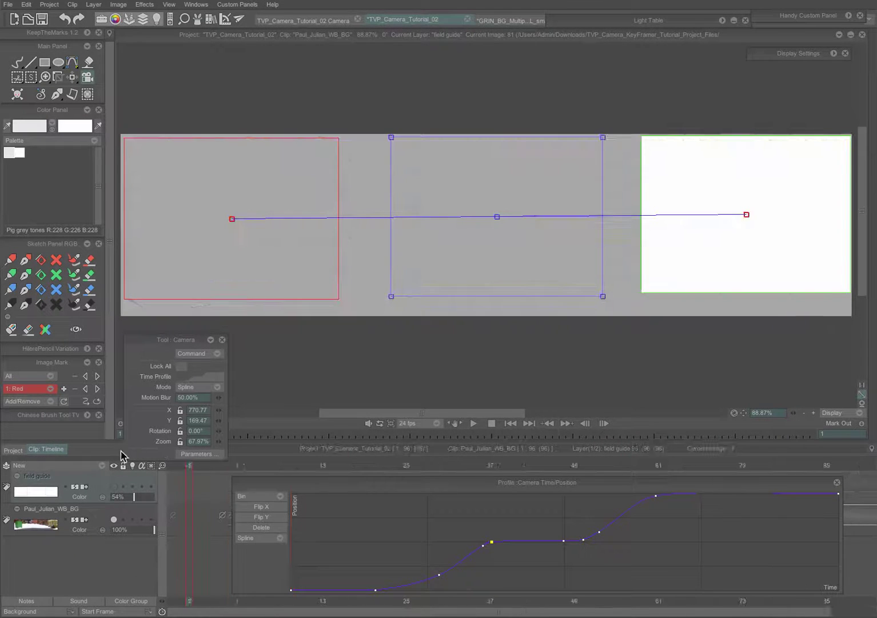
click(265, 466)
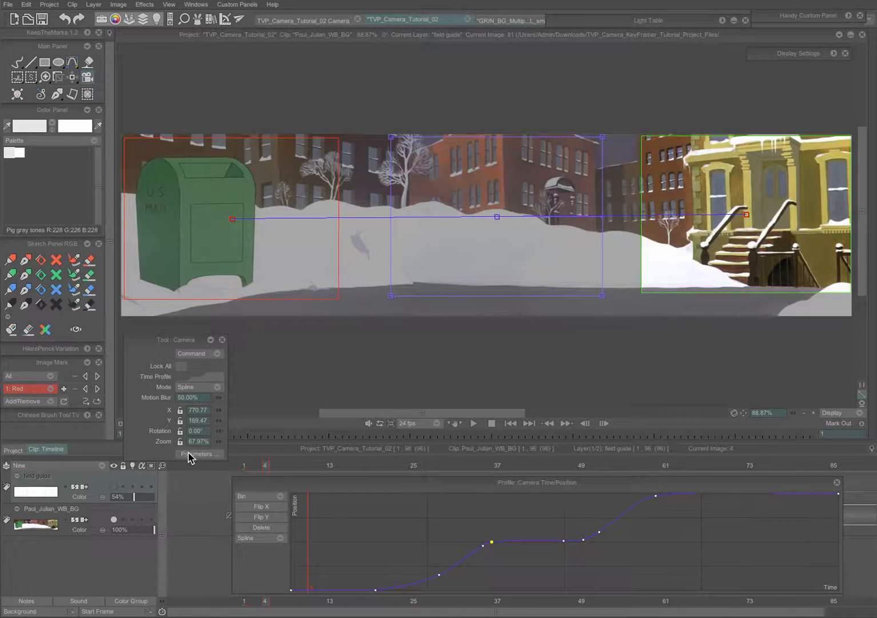
key(Left)
key(Left)
mouse_move(251, 465)
mouse_down()
mouse_move(405, 448)
mouse_move(694, 445)
mouse_move(271, 465)
mouse_up()
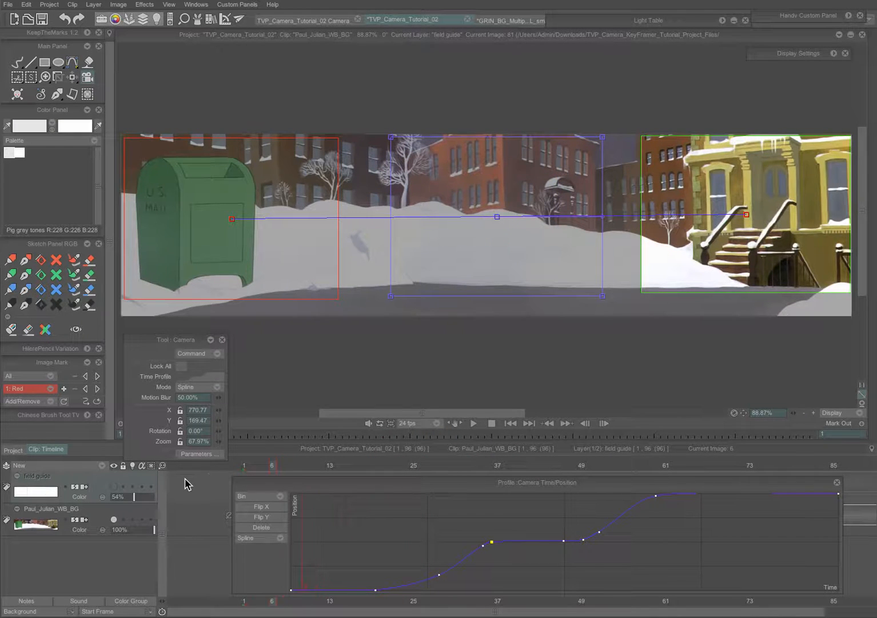
click(259, 465)
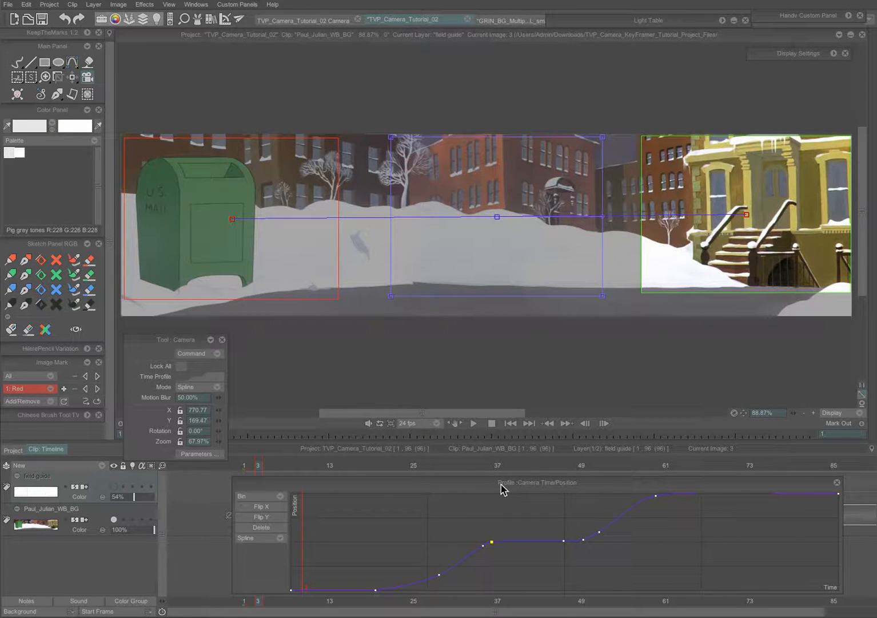
click(477, 423)
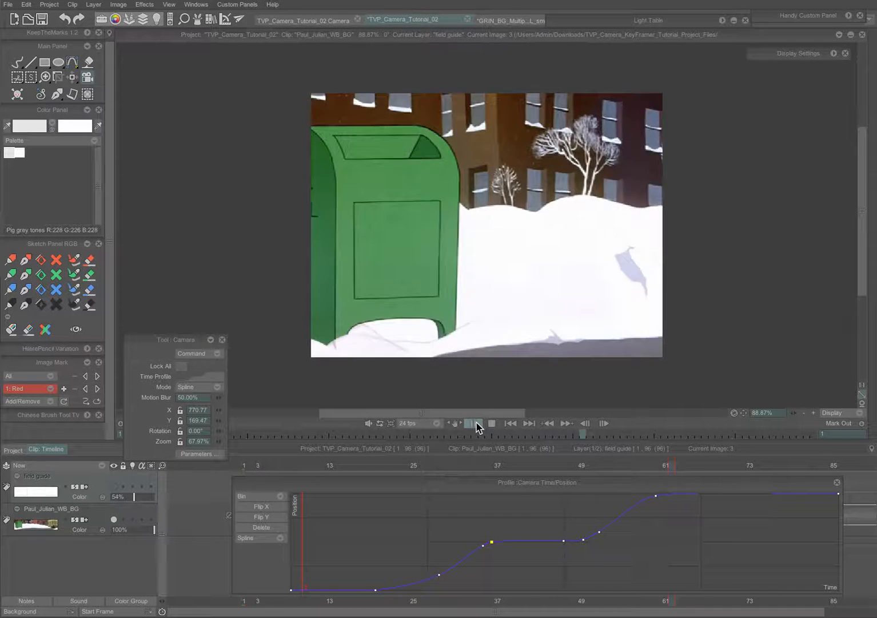
click(477, 424)
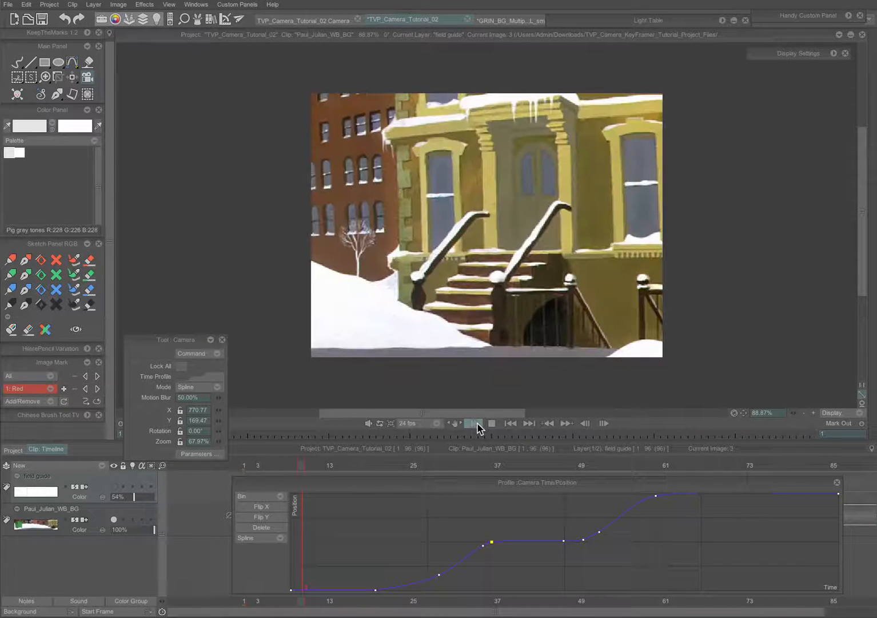
key(Escape)
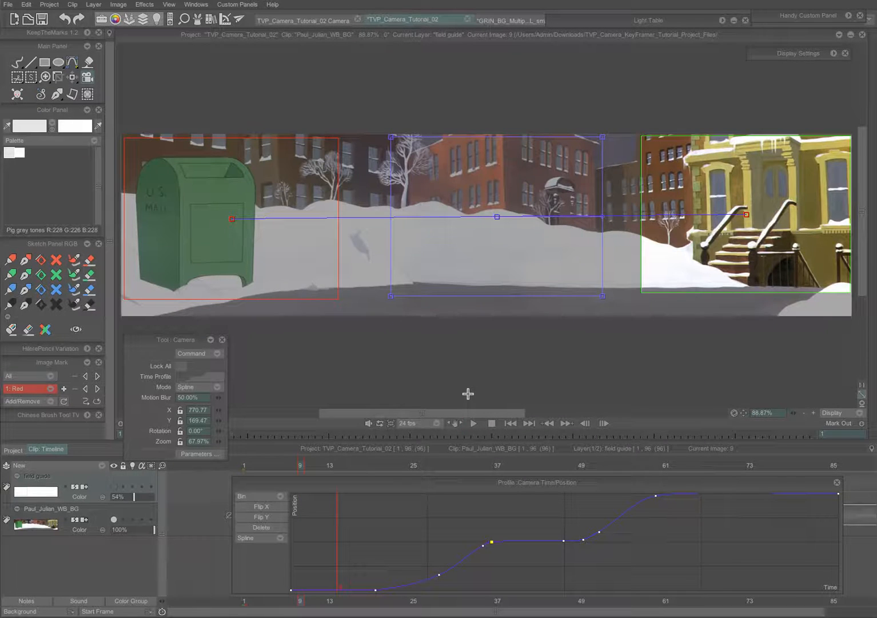